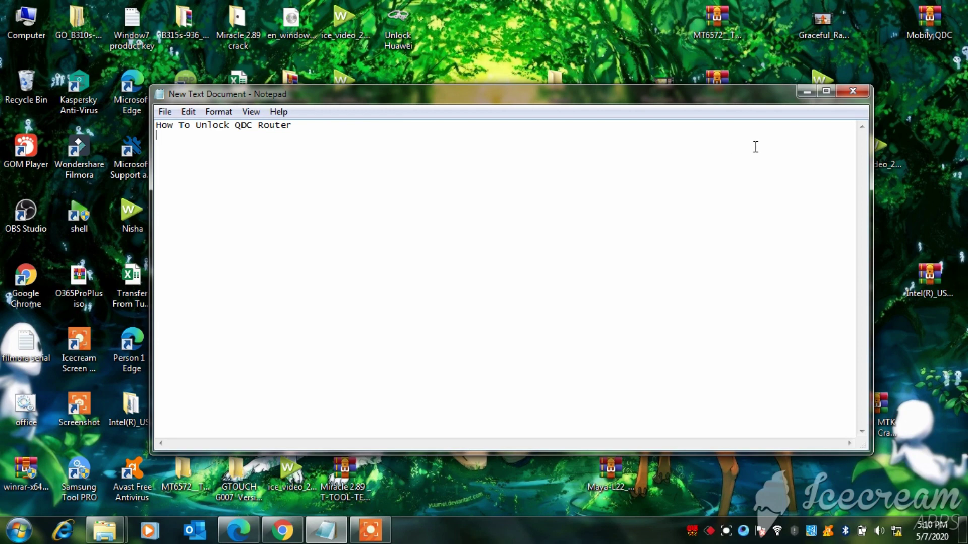
# - Minimize the text document, switch to Microsoft Edge and open a new browser tab
pyautogui.click(807, 92)
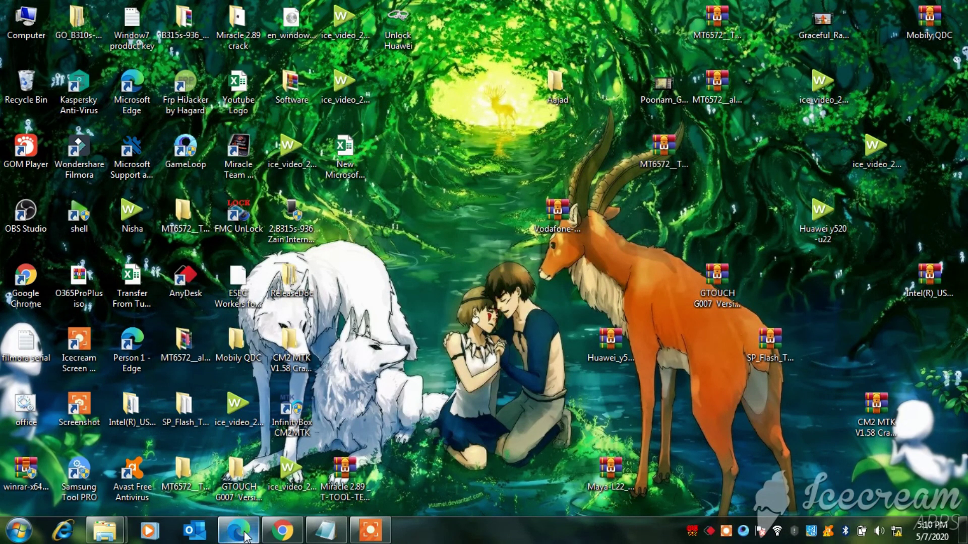
pyautogui.click(245, 535)
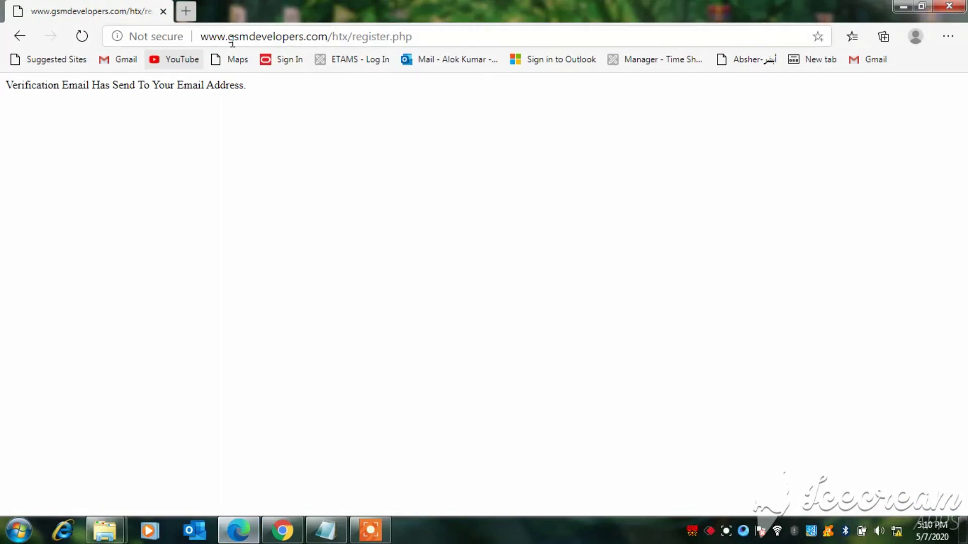
pyautogui.click(187, 9)
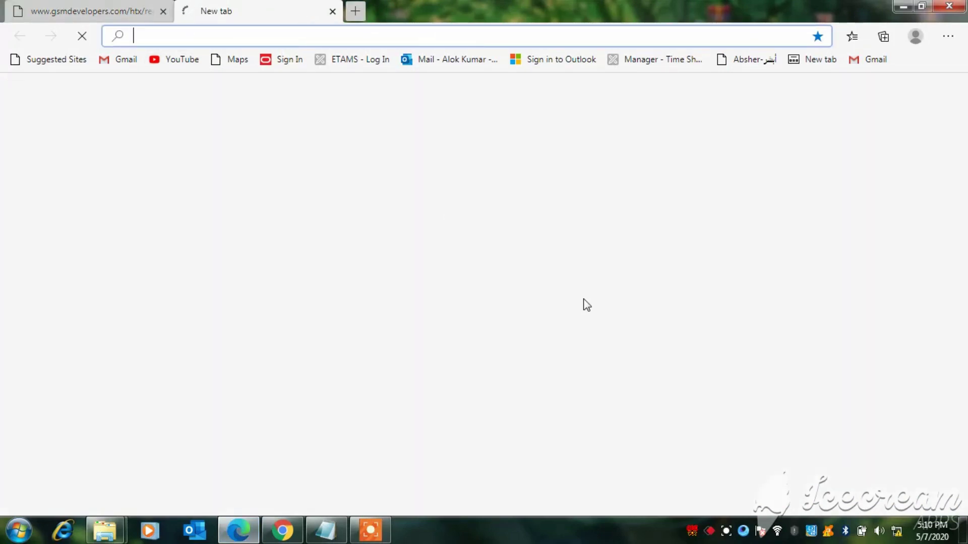
# - Look up the IPv4 default gateway in the Local Area Connection's network details, then return to the browser
pyautogui.click(895, 533)
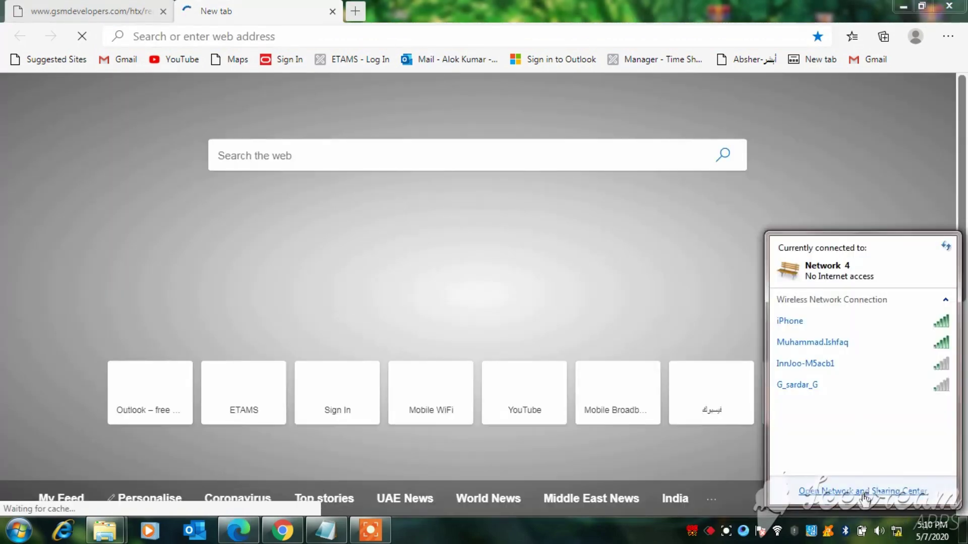
pyautogui.click(863, 493)
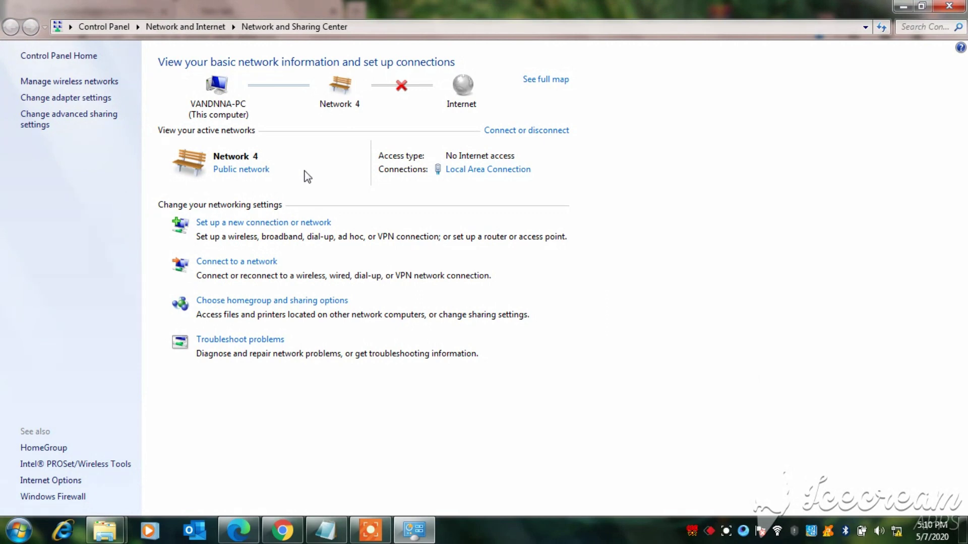
pyautogui.click(502, 172)
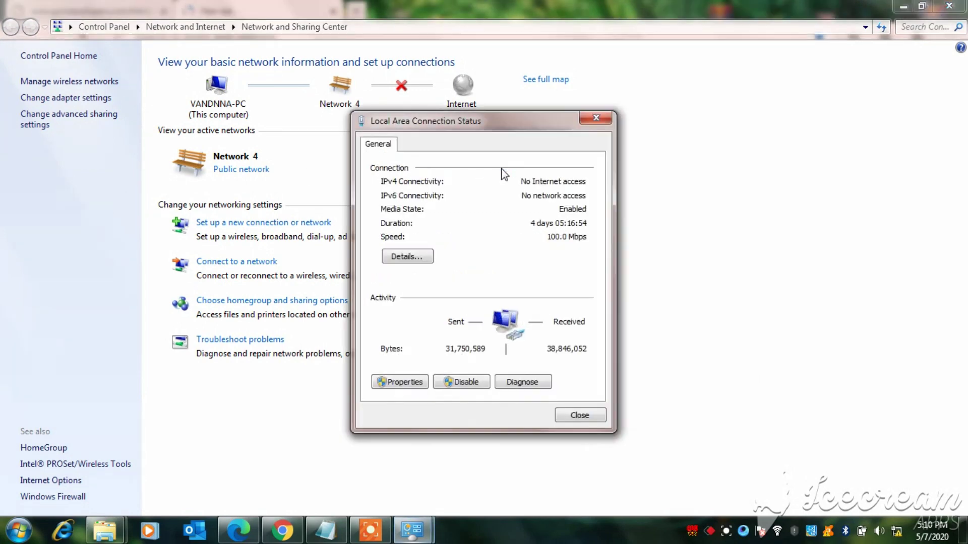
pyautogui.click(414, 257)
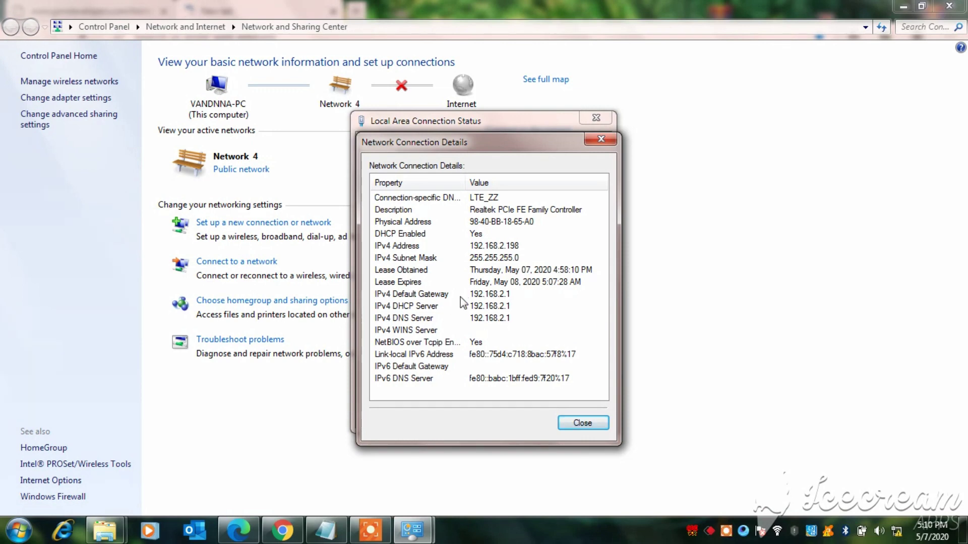
pyautogui.click(502, 298)
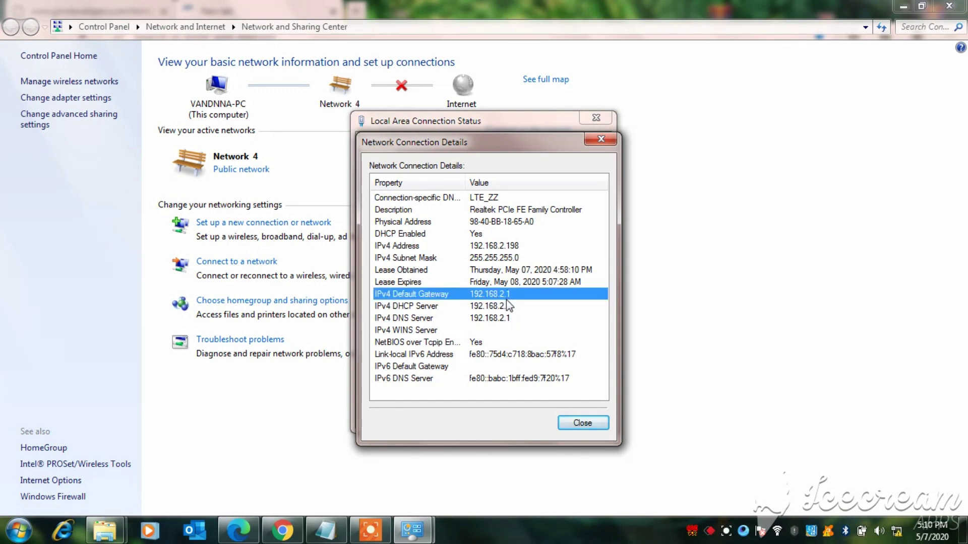
pyautogui.click(562, 425)
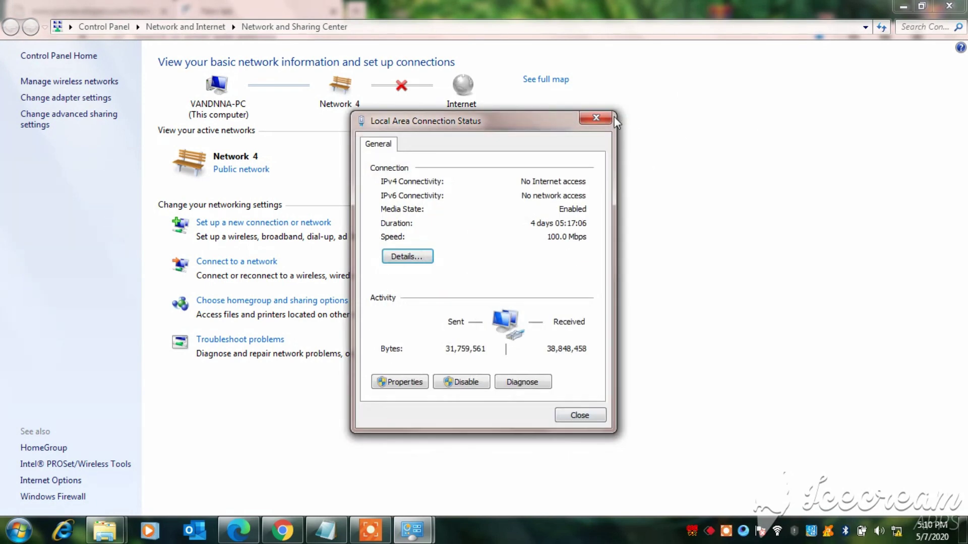
pyautogui.click(609, 118)
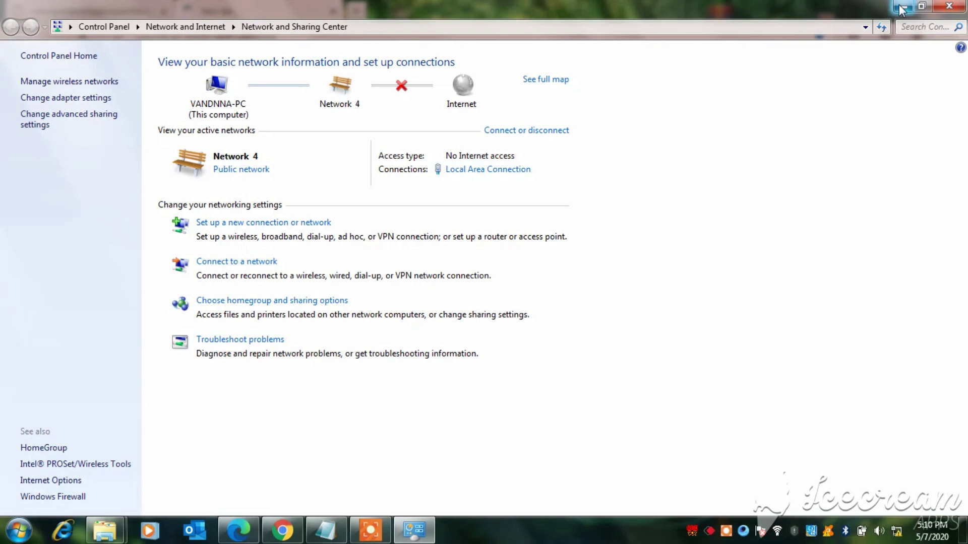
pyautogui.click(900, 7)
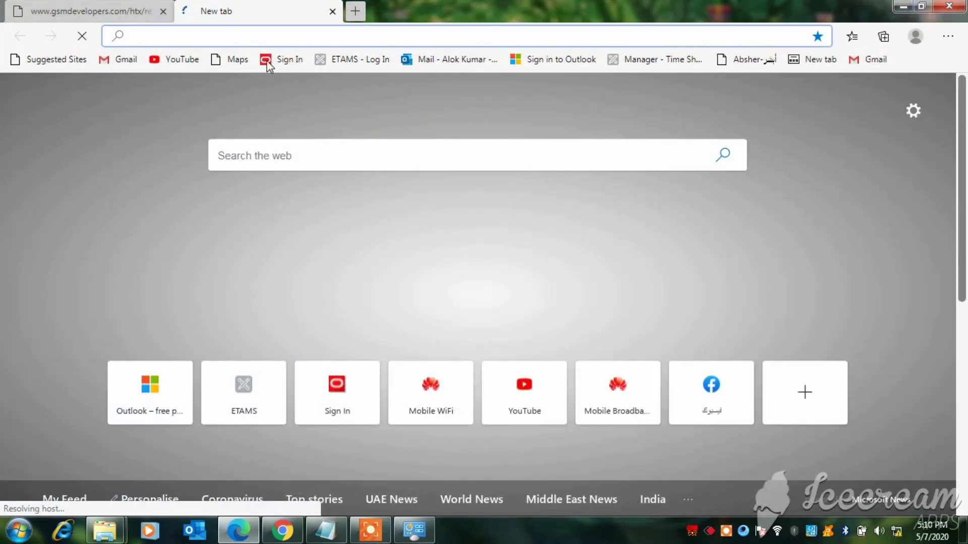
# - Load the router's admin page at 192.168.2.1 in the new tab
pyautogui.write('192')
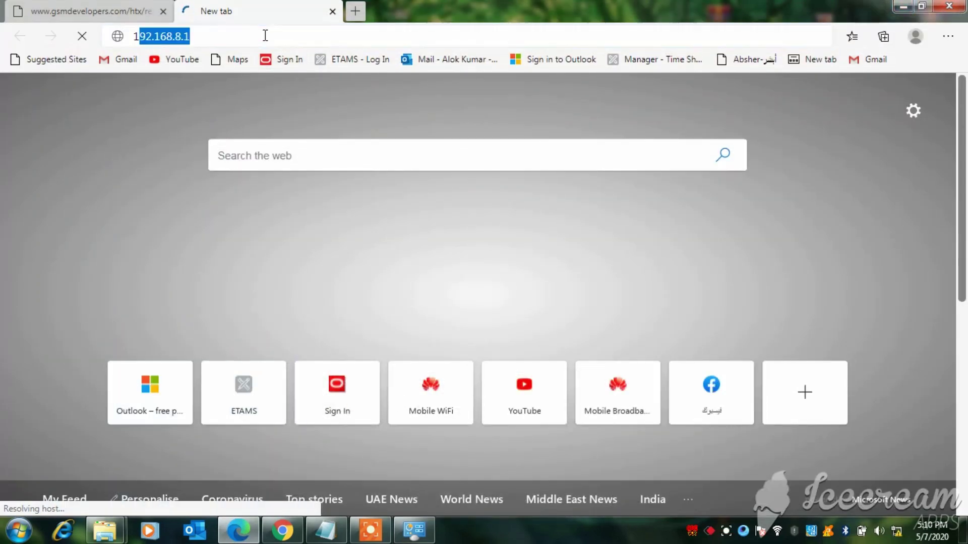
pyautogui.write('.1')
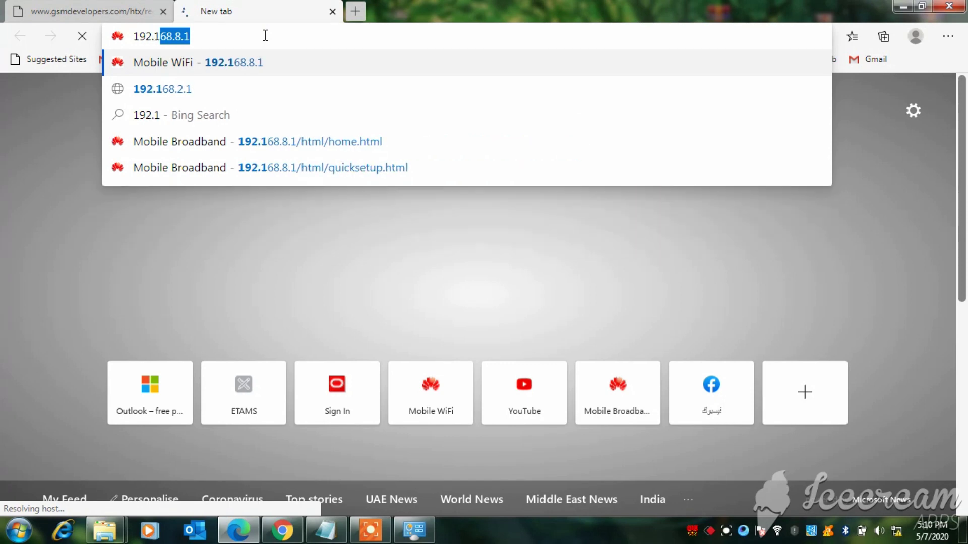
pyautogui.write('68.2.1')
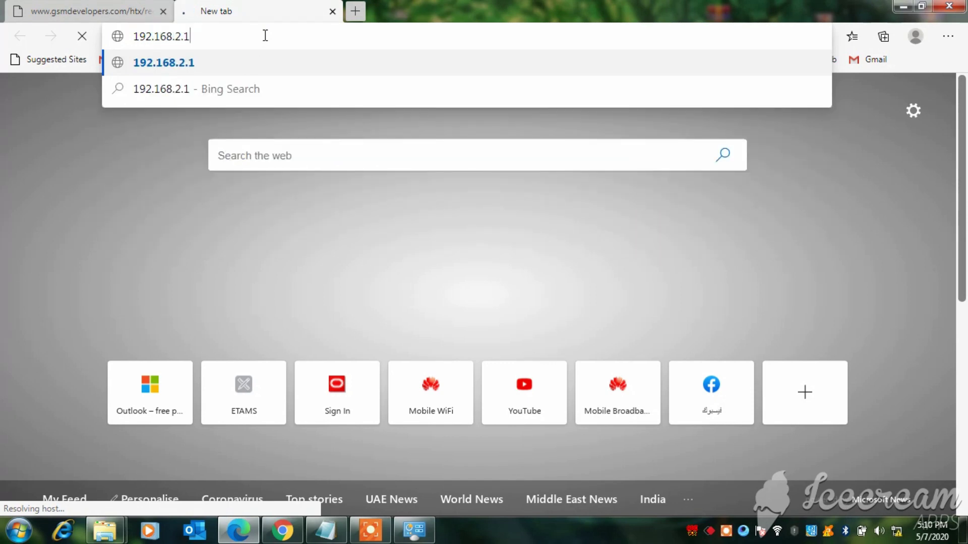
pyautogui.press('Return')
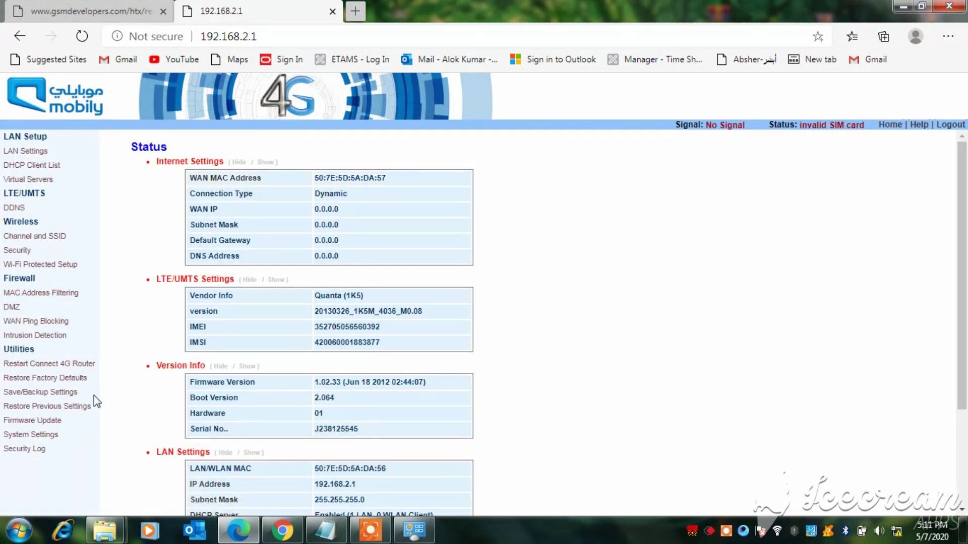
# - On the router's Firmware Update page, choose "1 )mr7015al-zz_r0b_FWN_1.02.32(20120330).bin" from the Mobily QDC folder on the Desktop
pyautogui.click(40, 422)
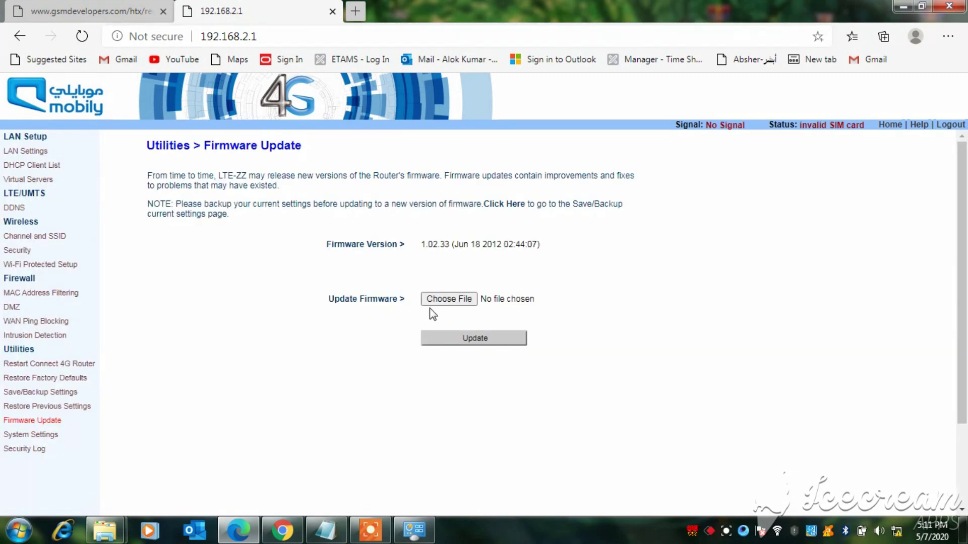
pyautogui.click(442, 300)
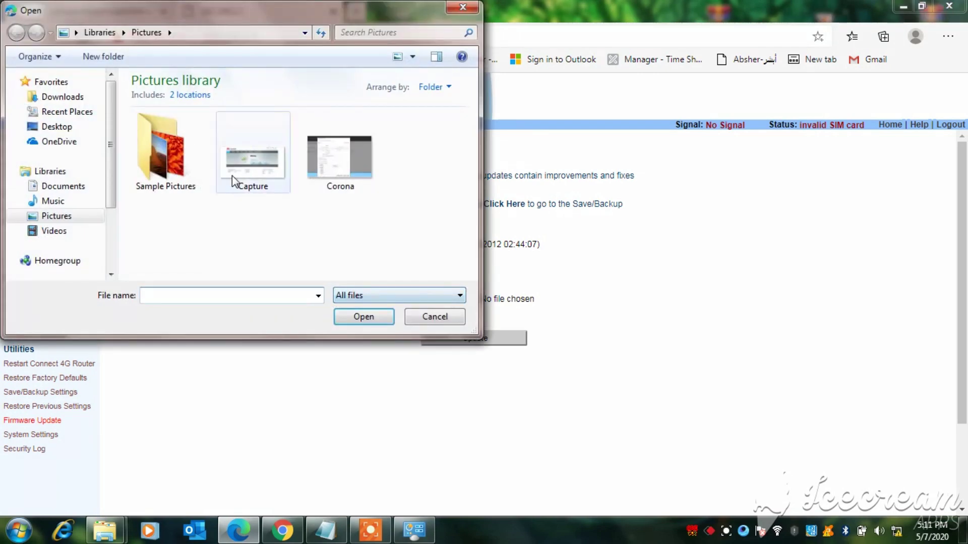
pyautogui.click(57, 126)
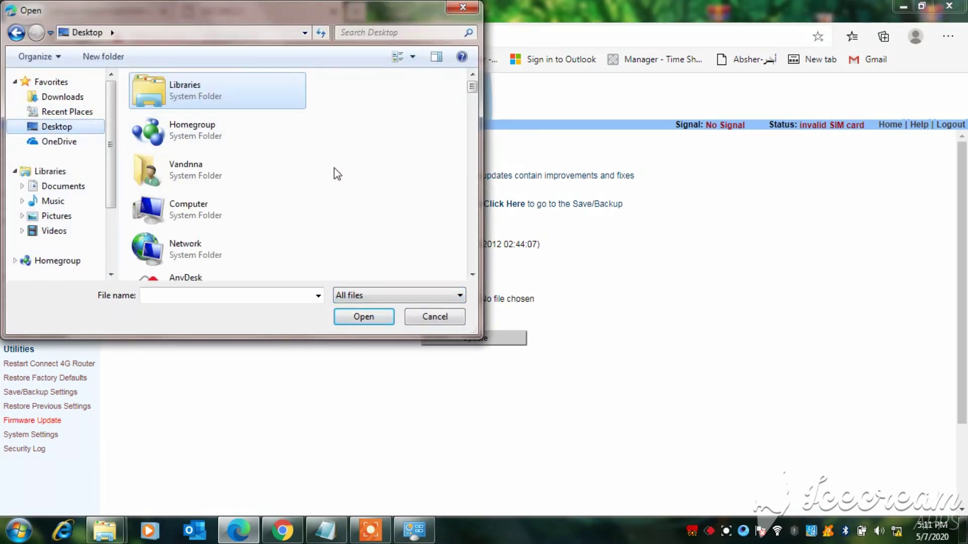
pyautogui.moveTo(471, 87); pyautogui.dragTo(474, 152)
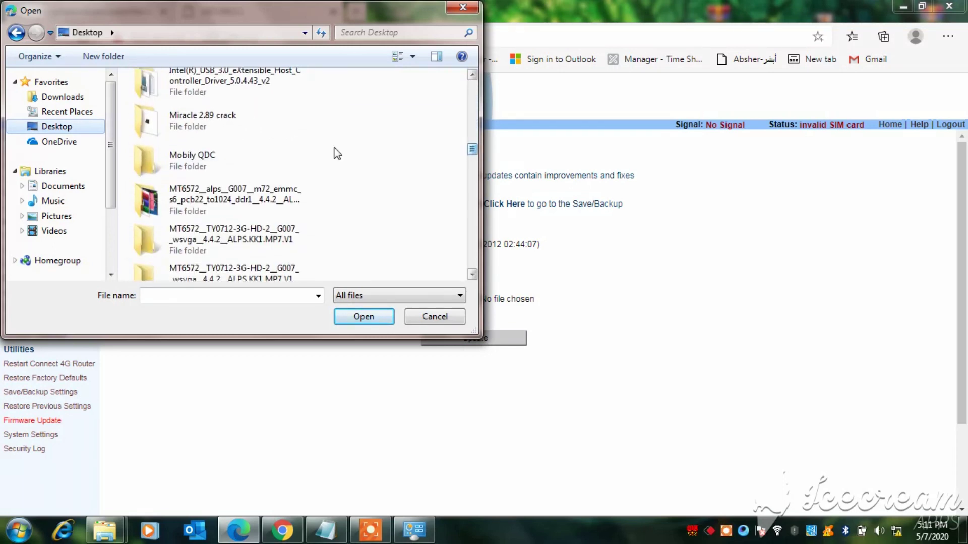
pyautogui.click(199, 165)
pyautogui.doubleClick(199, 166)
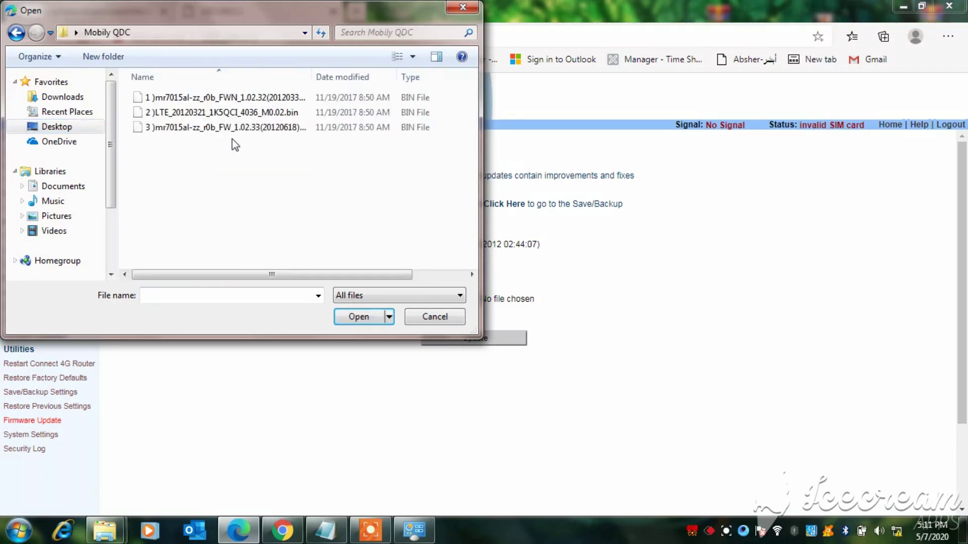
pyautogui.click(228, 100)
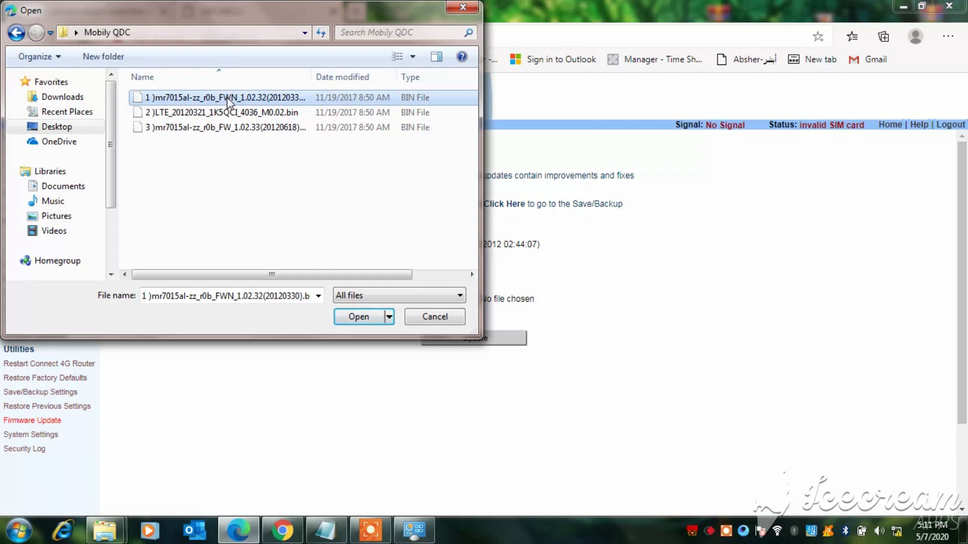
pyautogui.click(357, 318)
# - Start the router firmware update and accept both the upgrade confirmation and the do-not-reboot notice
pyautogui.click(479, 340)
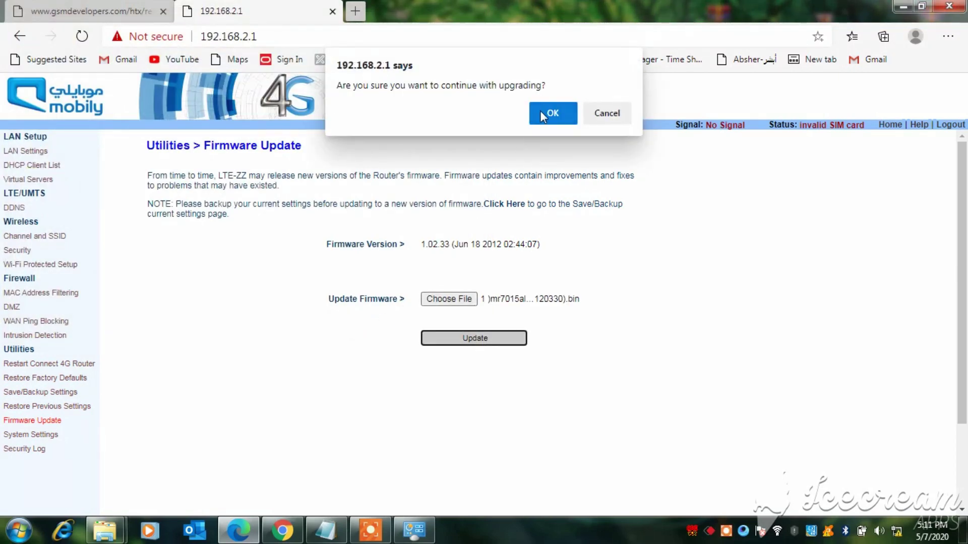
pyautogui.click(540, 111)
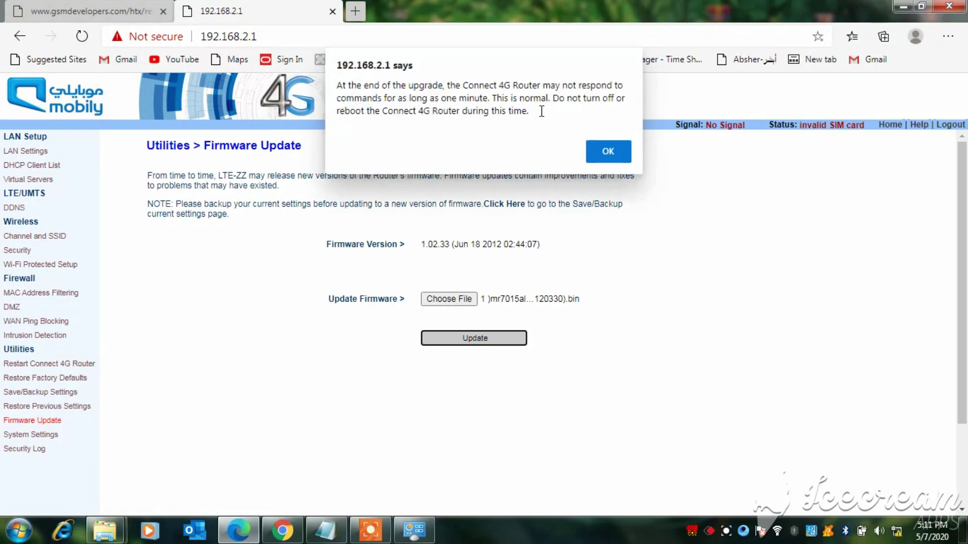
pyautogui.click(595, 149)
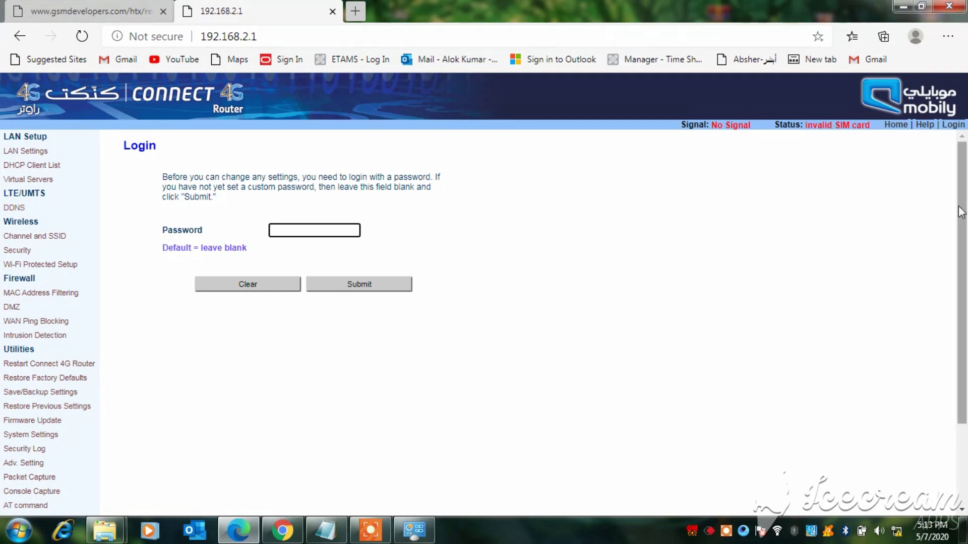
# - Try to access LTE module upgrade, dismiss the login notice and log in to the router with the password left blank
pyautogui.moveTo(964, 211); pyautogui.dragTo(965, 257)
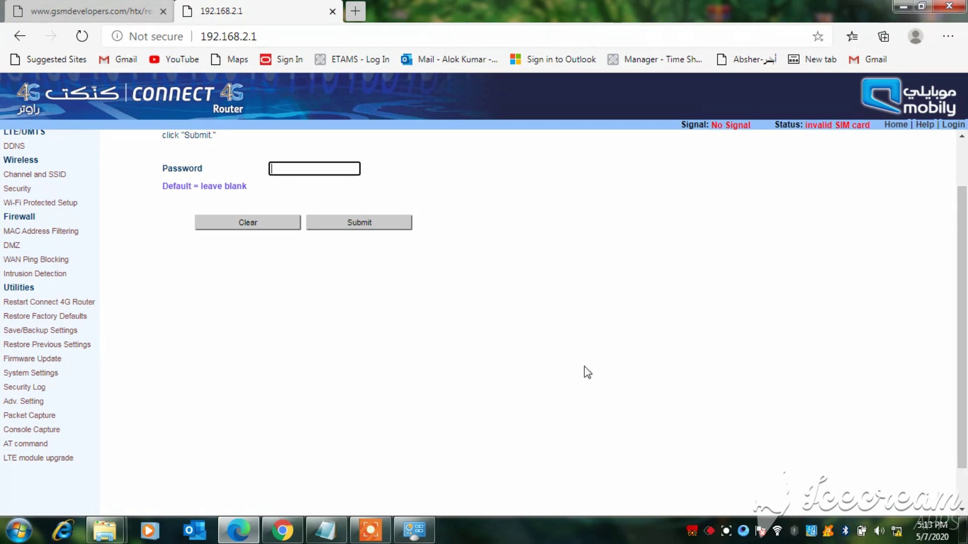
pyautogui.click(50, 460)
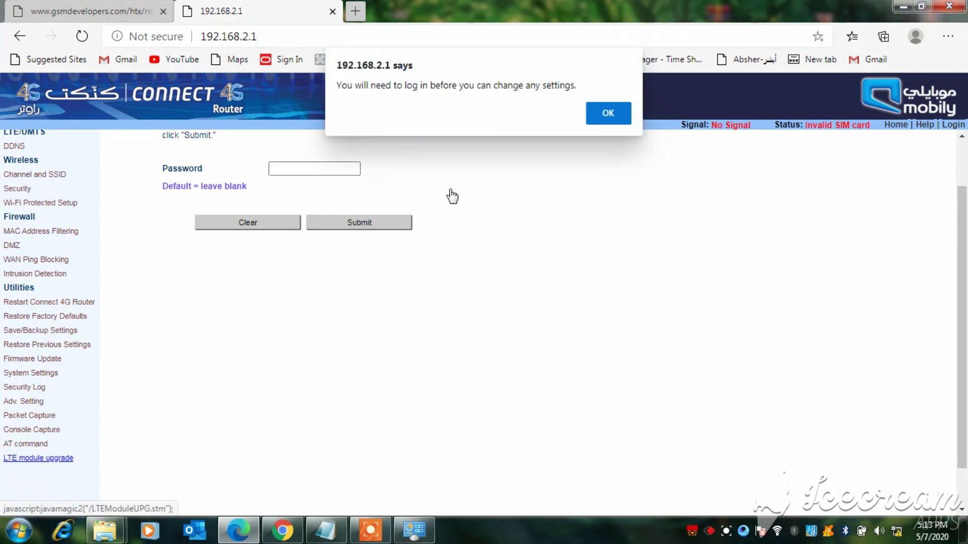
pyautogui.click(608, 114)
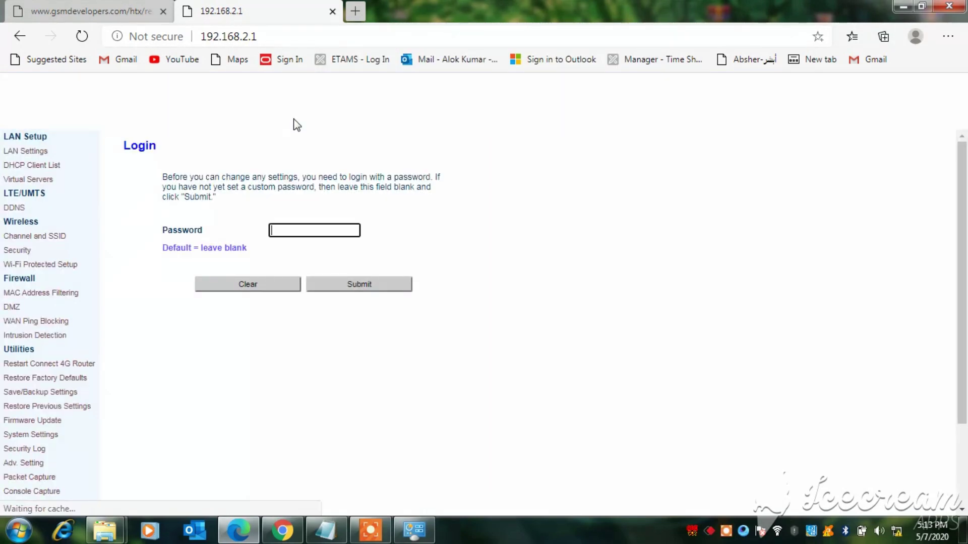
pyautogui.click(352, 285)
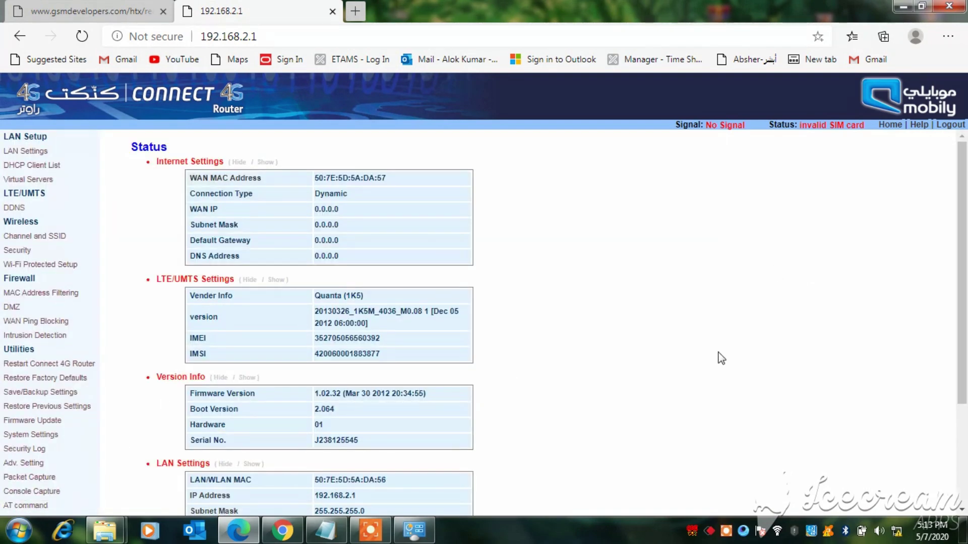
# - On the LTE module upgrade page, choose "2 )LTE_20120321_1K5QCI_4036_M0.02.bin" from the Mobily QDC folder as the module firmware
pyautogui.scroll(-3, 461, 384)
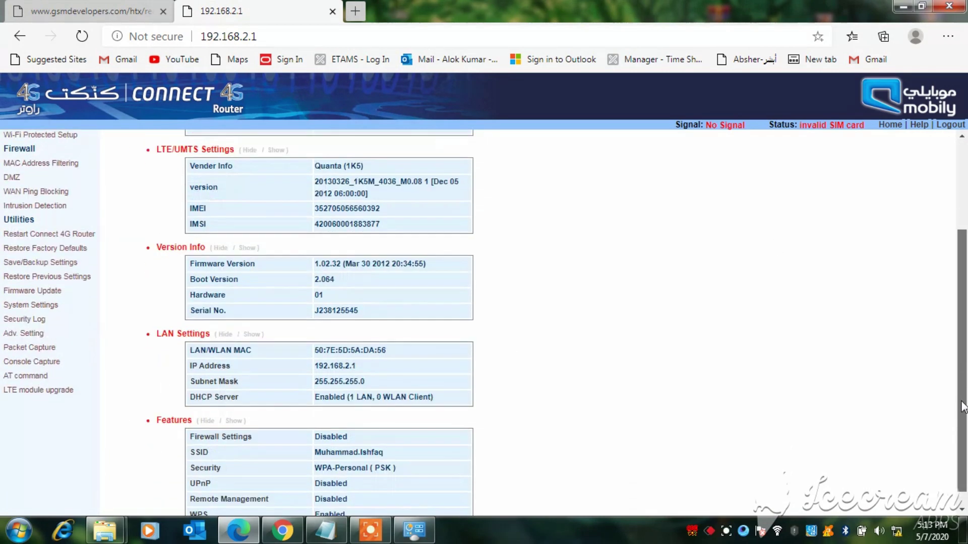
pyautogui.click(56, 391)
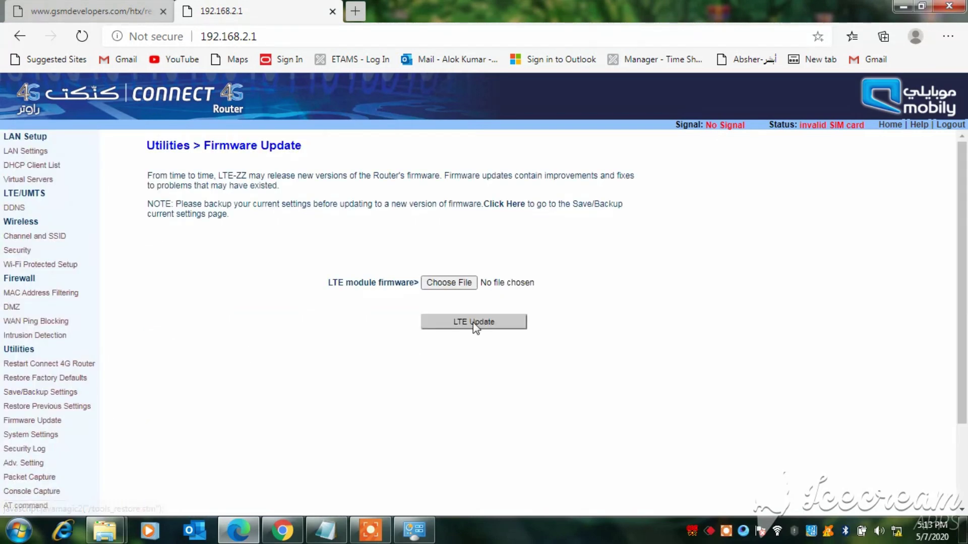
pyautogui.click(459, 285)
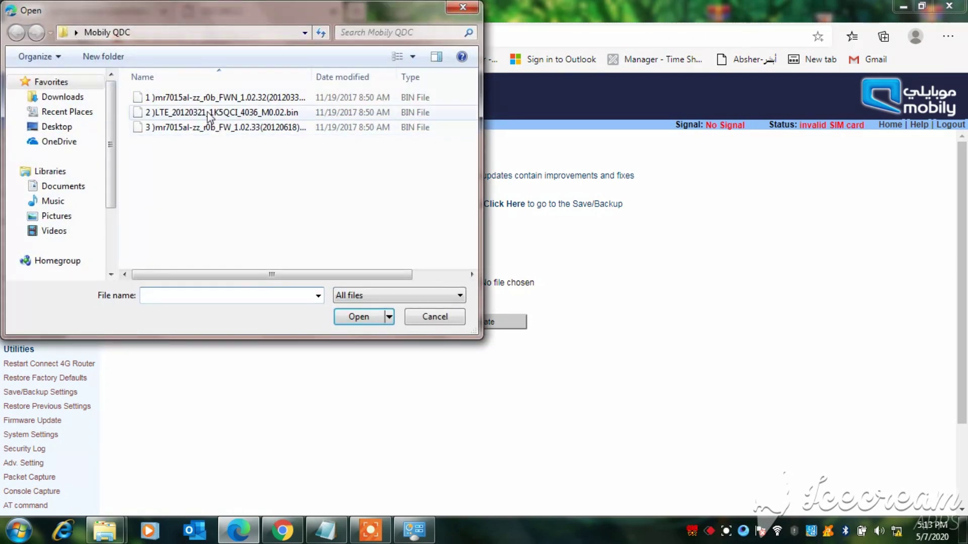
pyautogui.click(209, 113)
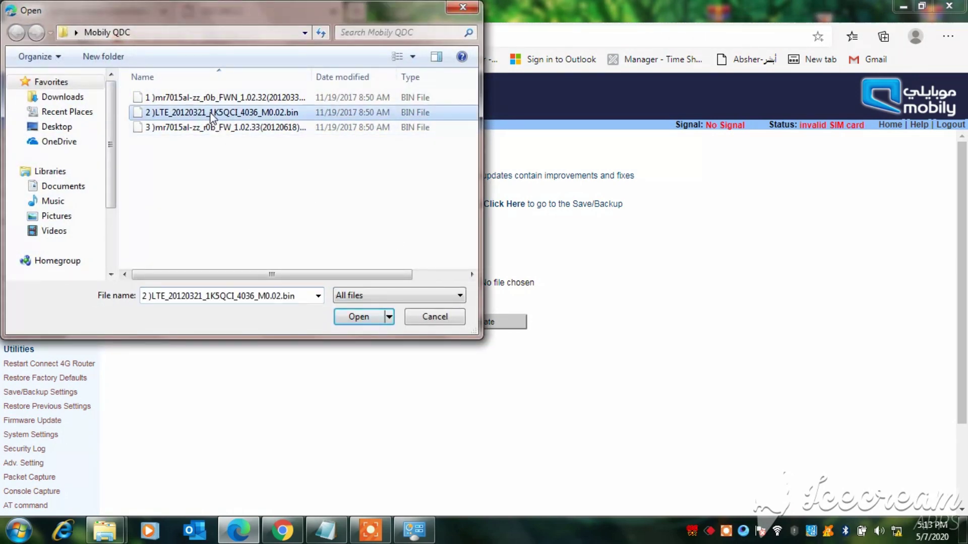
pyautogui.click(357, 323)
# - Start the LTE module firmware update and accept the upgrade confirmation and the notice that follows
pyautogui.click(476, 323)
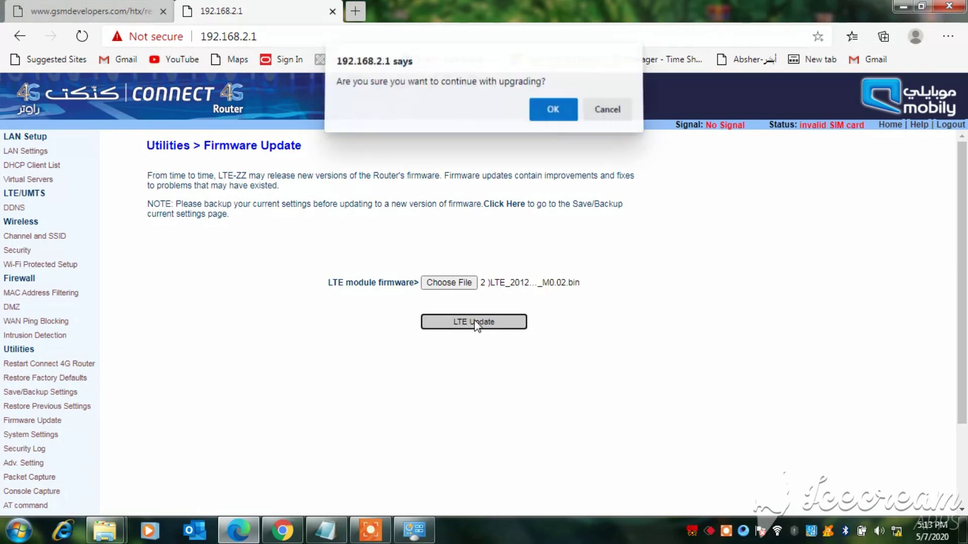
pyautogui.click(548, 111)
pyautogui.click(611, 152)
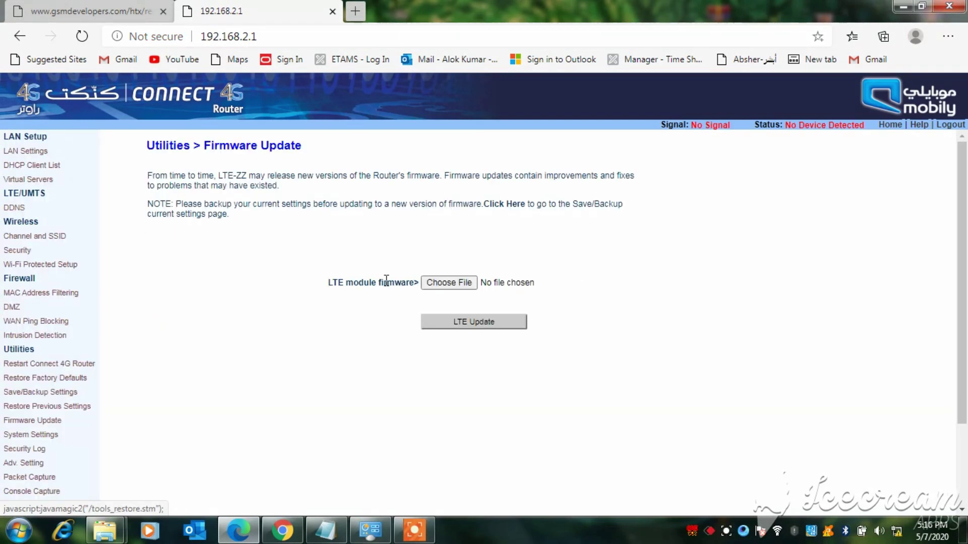
# - Choose "2 )LTE_20120321_1K5QCI_4036_M0.02.bin" again as the LTE module firmware and start its update, accepting the confirmation and the do-not-reboot notice
pyautogui.click(445, 287)
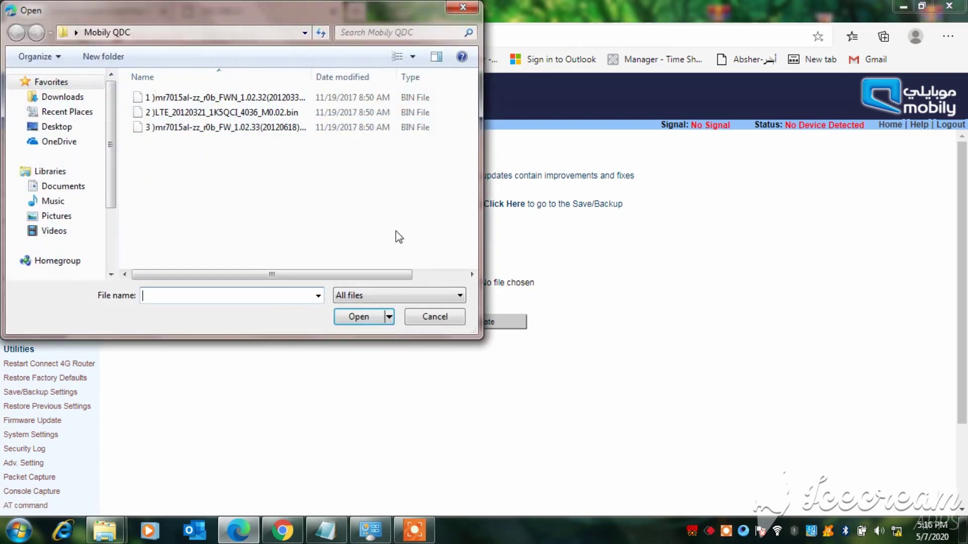
pyautogui.click(199, 112)
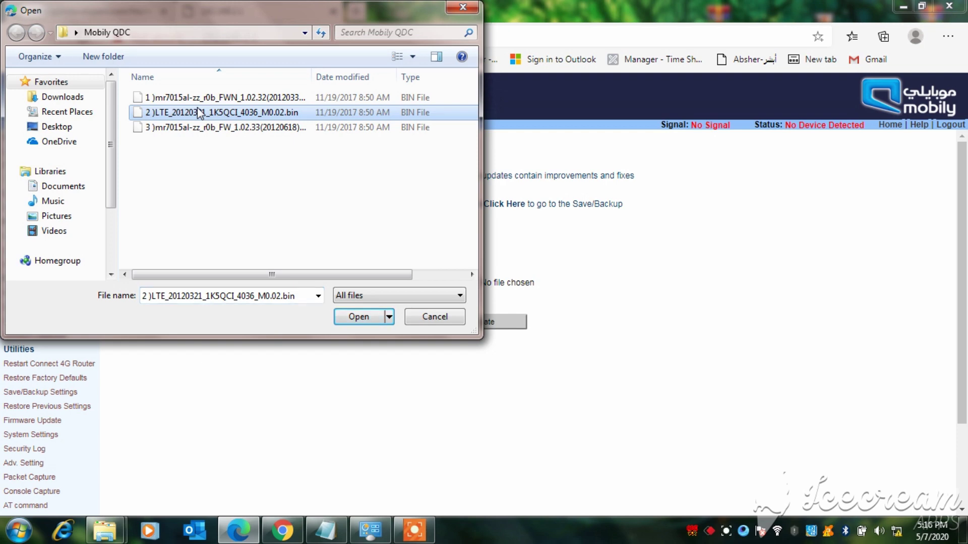
pyautogui.click(353, 321)
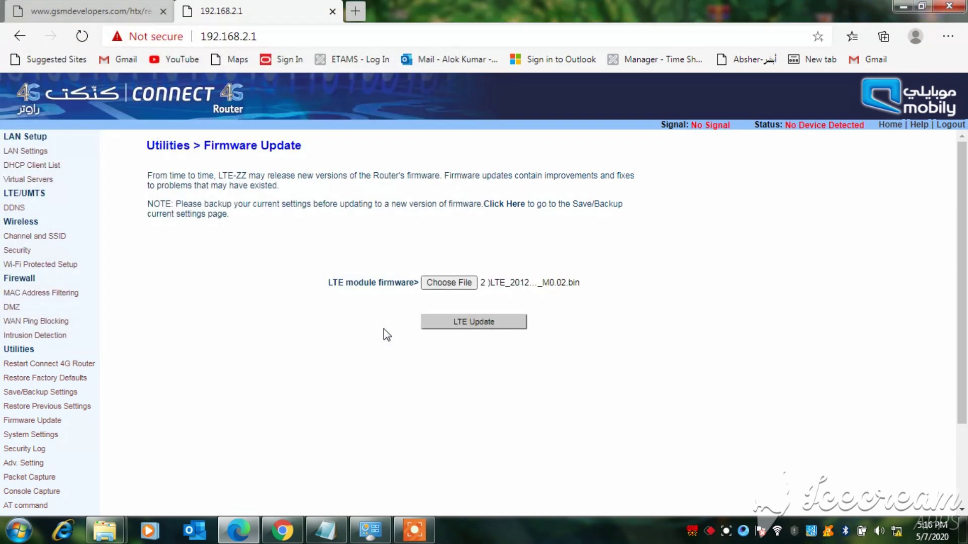
pyautogui.click(435, 325)
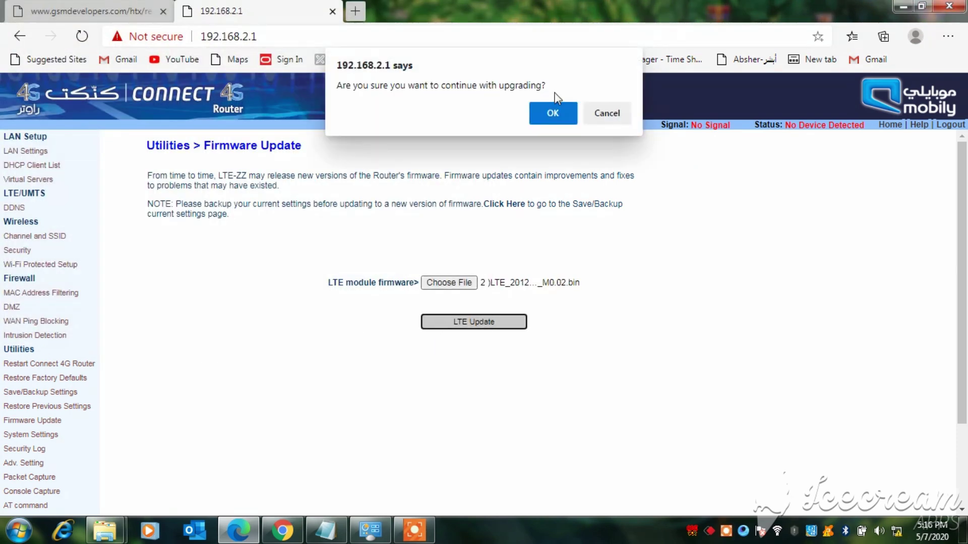
pyautogui.click(552, 114)
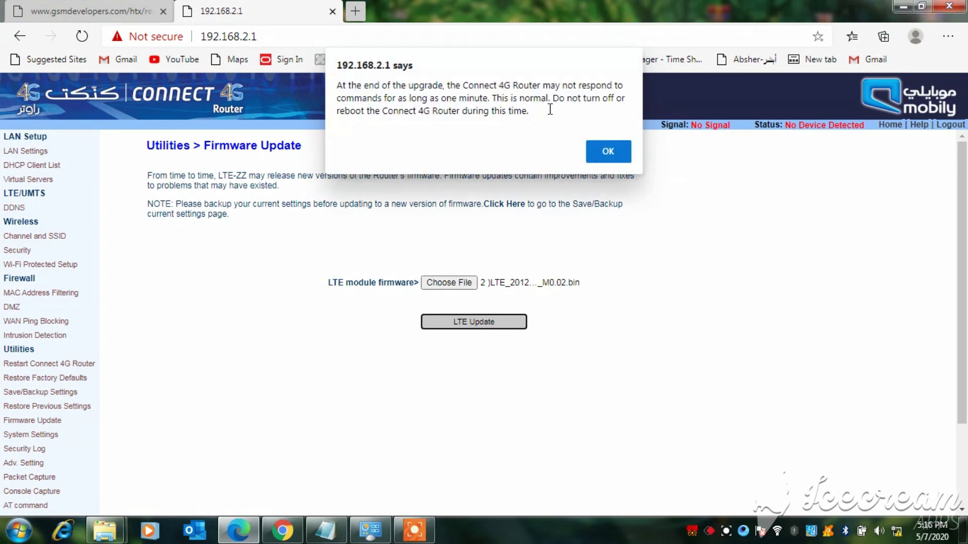
pyautogui.click(595, 151)
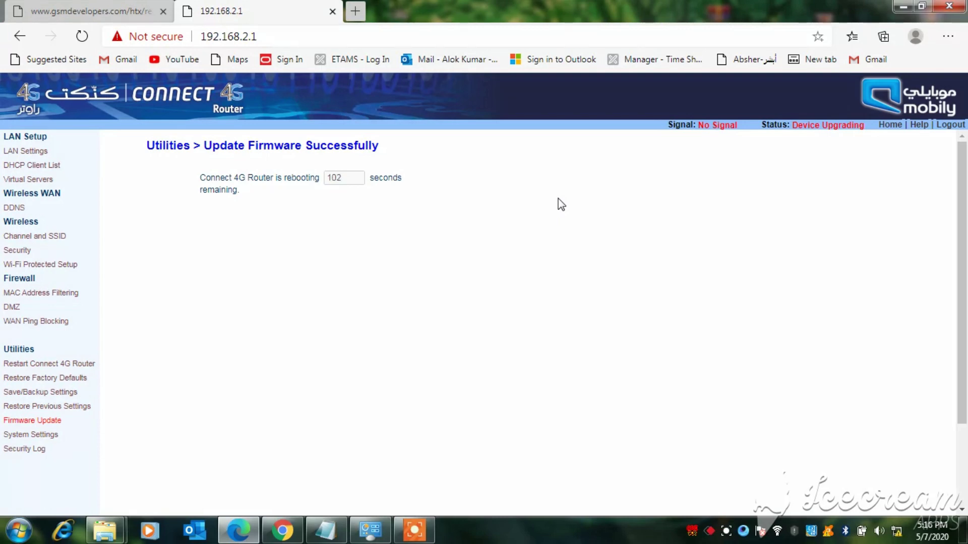
pyautogui.click(428, 536)
pyautogui.click(500, 508)
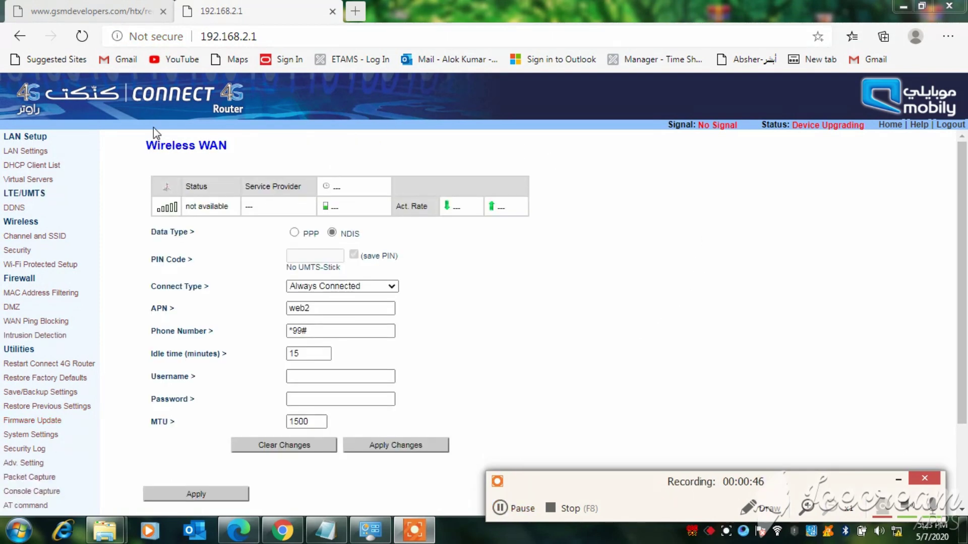
# - In the router's advanced settings, set the FirmwareInfo URL to 0.0.0.0 and turn off SIM Lock
pyautogui.click(15, 194)
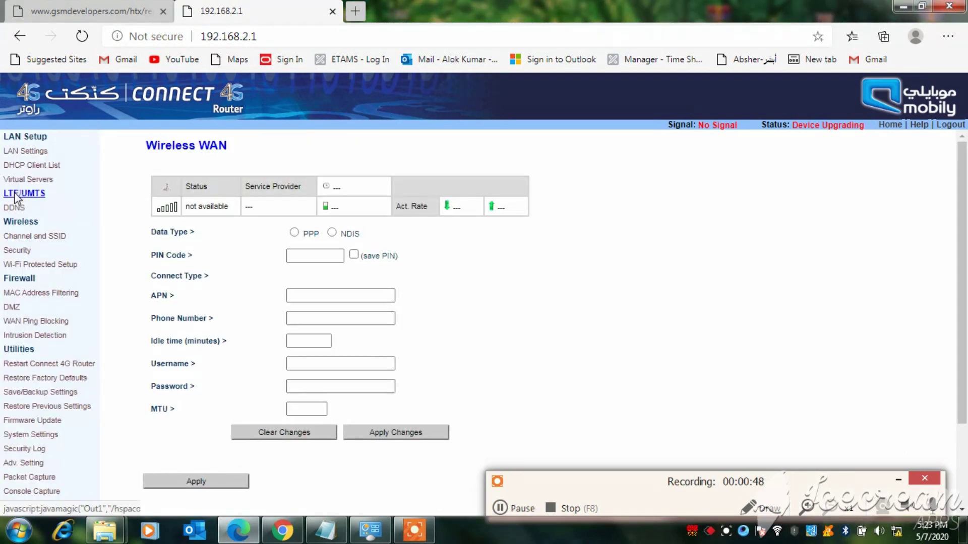
pyautogui.click(34, 464)
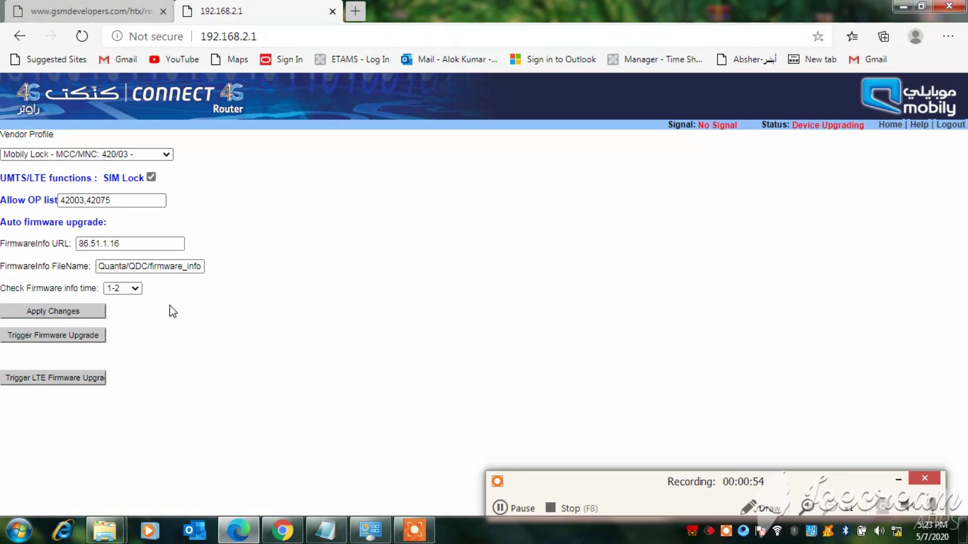
pyautogui.click(135, 246)
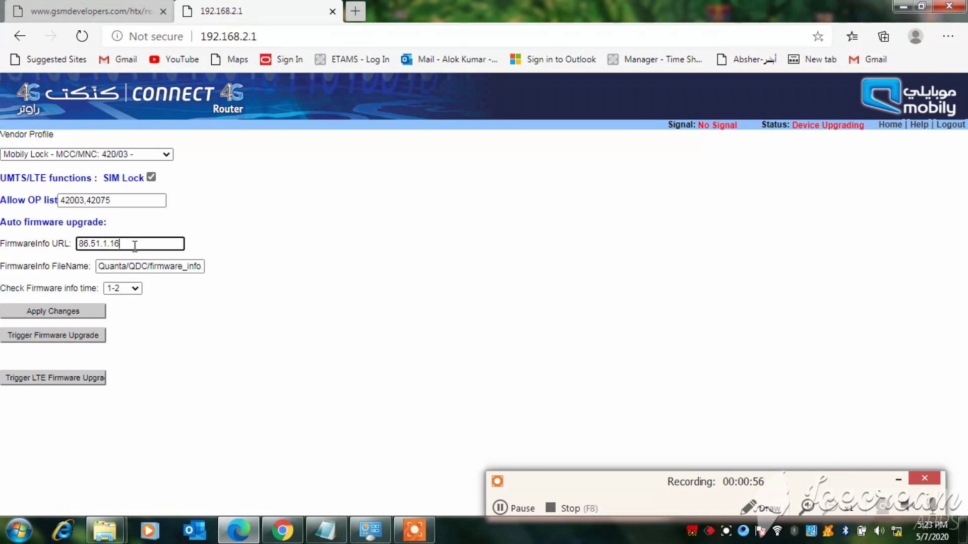
pyautogui.press('BackSpace')
pyautogui.press('BackSpace')
pyautogui.press('BackSpace')
pyautogui.press('BackSpace')
pyautogui.press('BackSpace')
pyautogui.press('BackSpace')
pyautogui.press('BackSpace')
pyautogui.press('BackSpace')
pyautogui.press('BackSpace')
pyautogui.press('BackSpace')
pyautogui.write('0.')
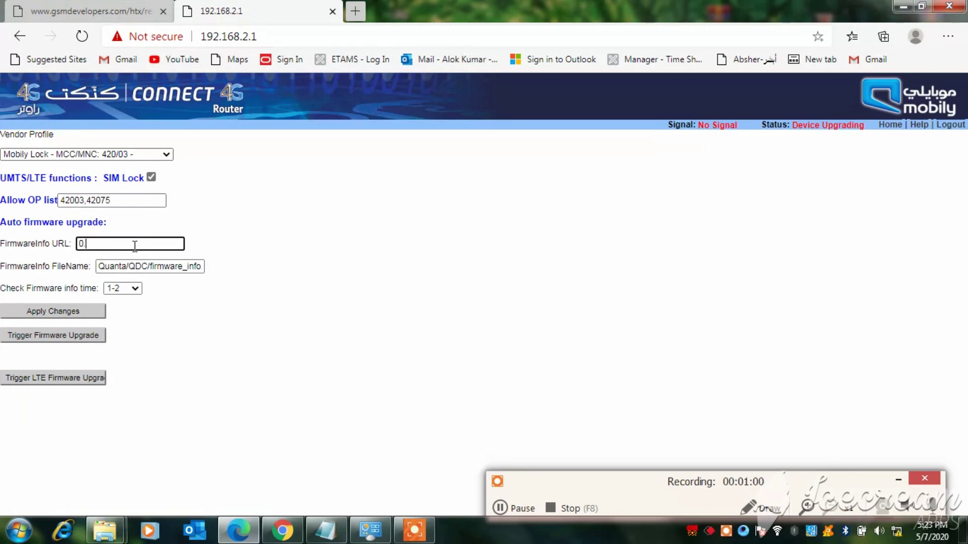
pyautogui.write('0.0.0')
pyautogui.click(151, 178)
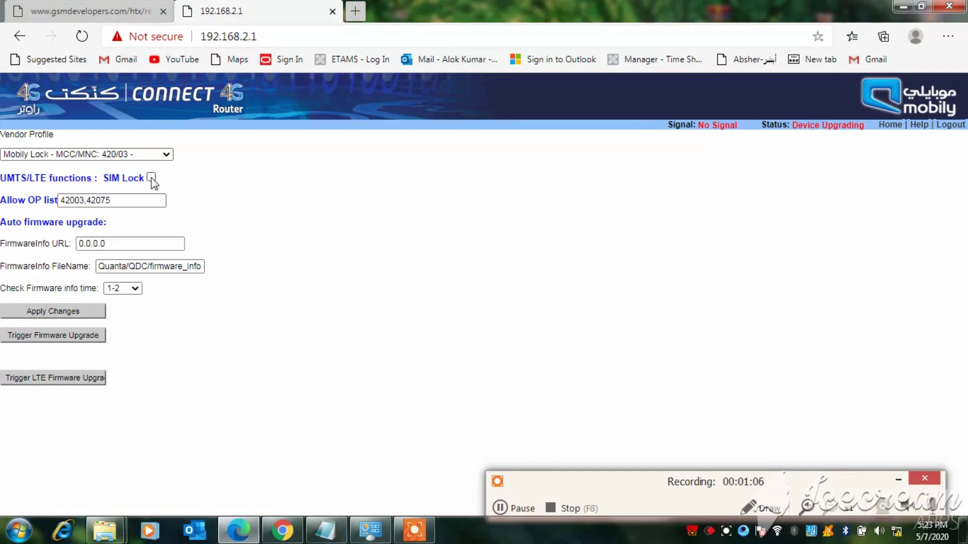
# - Set the Vendor Profile to "no profile Unlock - MCC/MNC: 0/00 - Test" and apply the changes
pyautogui.click(167, 155)
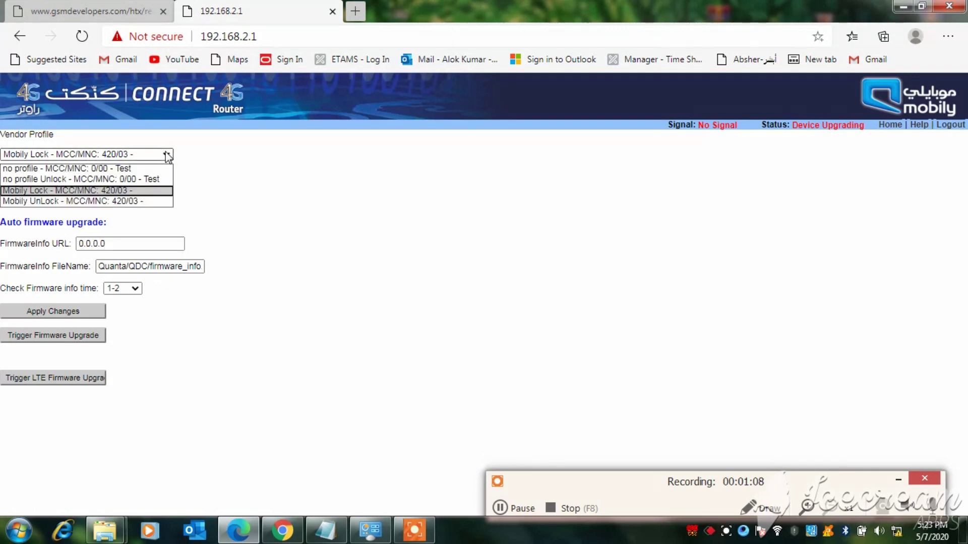
pyautogui.click(140, 179)
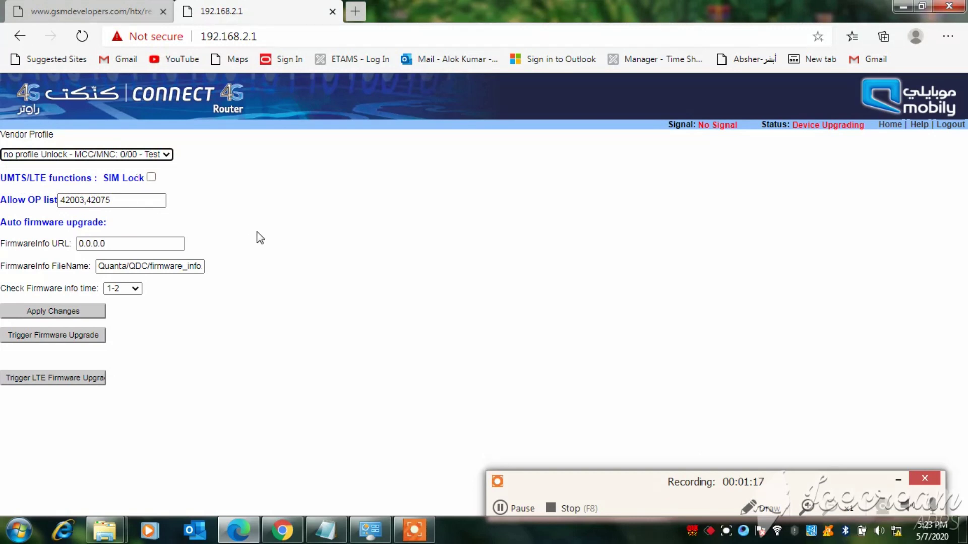
pyautogui.click(68, 310)
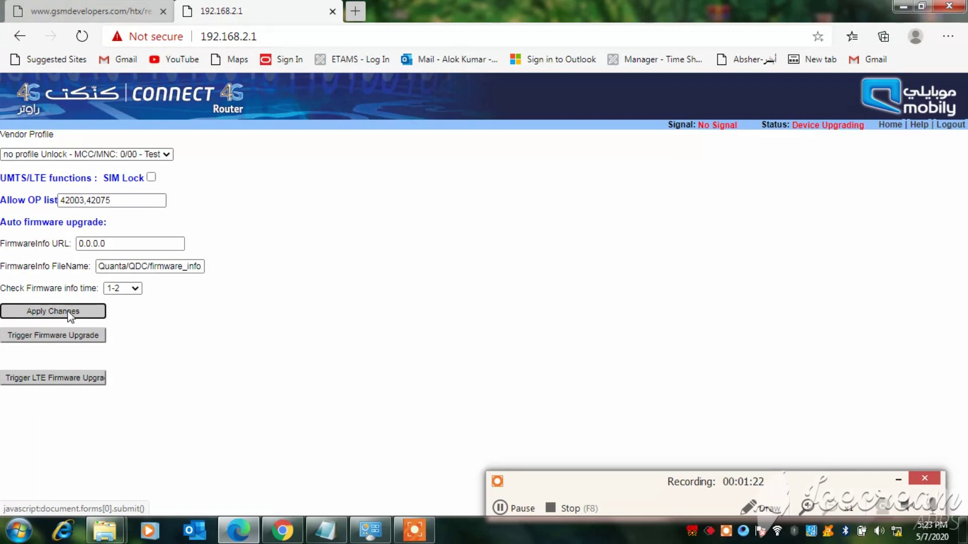
pyautogui.click(67, 311)
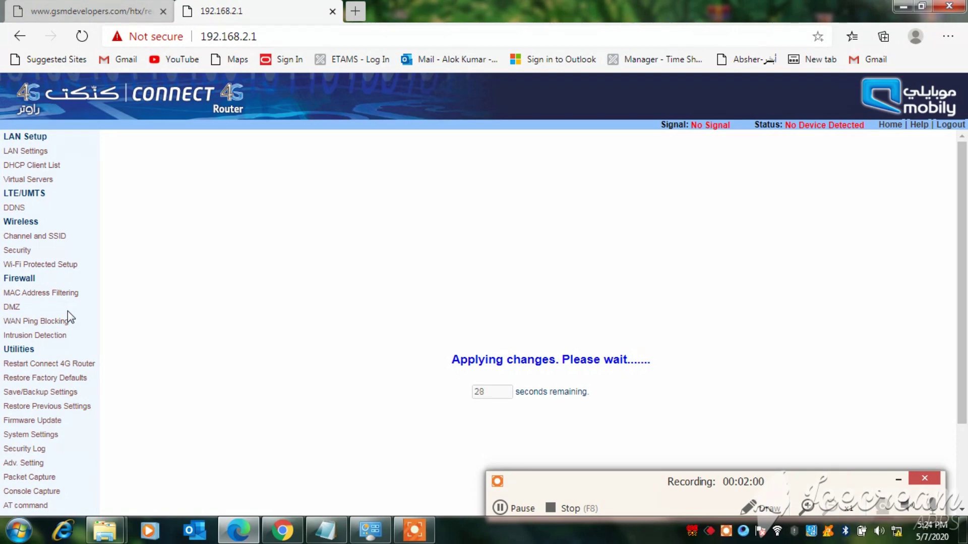
pyautogui.click(760, 508)
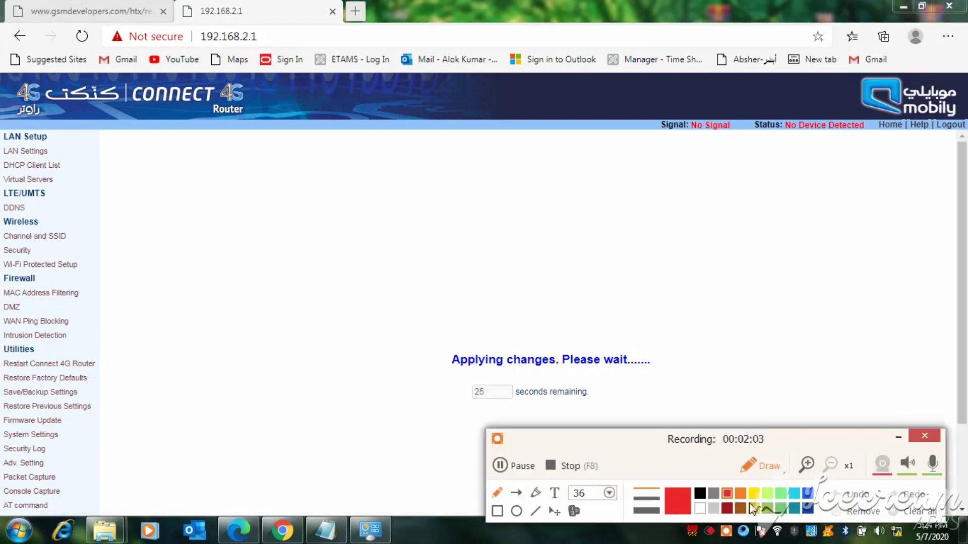
pyautogui.click(497, 510)
pyautogui.moveTo(1, 69)
pyautogui.mouseDown()
pyautogui.moveTo(536, 136)
pyautogui.moveTo(827, 153)
pyautogui.moveTo(966, 136)
pyautogui.mouseUp()
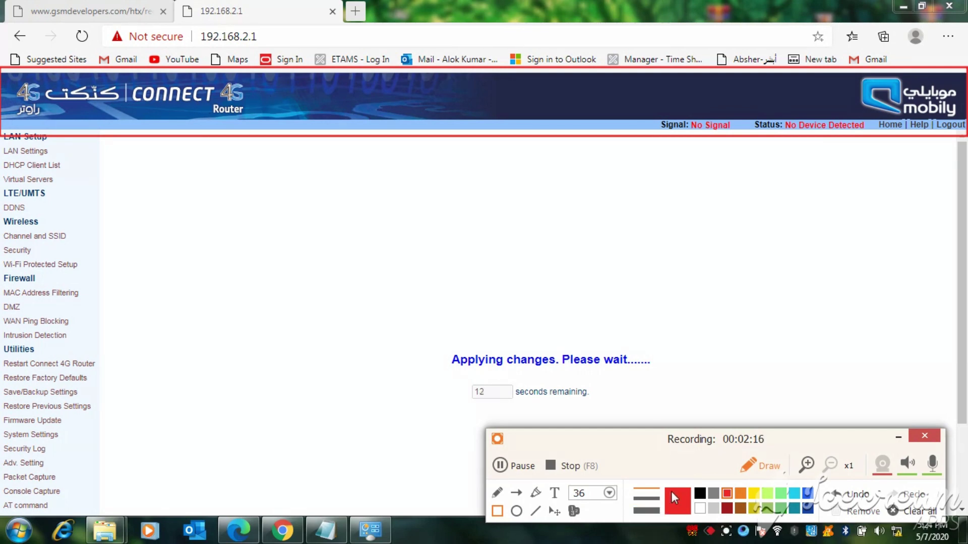
pyautogui.click(700, 494)
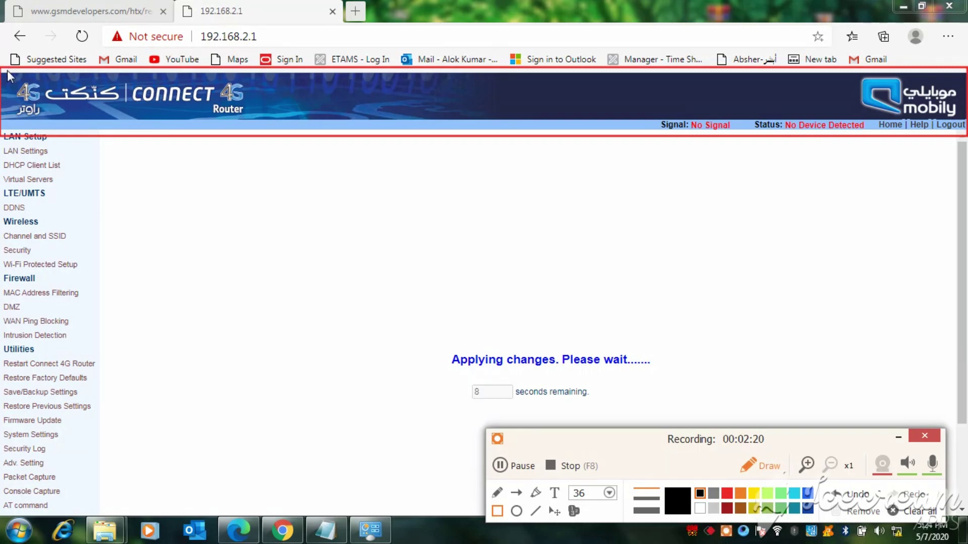
pyautogui.moveTo(6, 71)
pyautogui.mouseDown()
pyautogui.moveTo(164, 87)
pyautogui.moveTo(464, 158)
pyautogui.moveTo(943, 129)
pyautogui.moveTo(963, 138)
pyautogui.mouseUp()
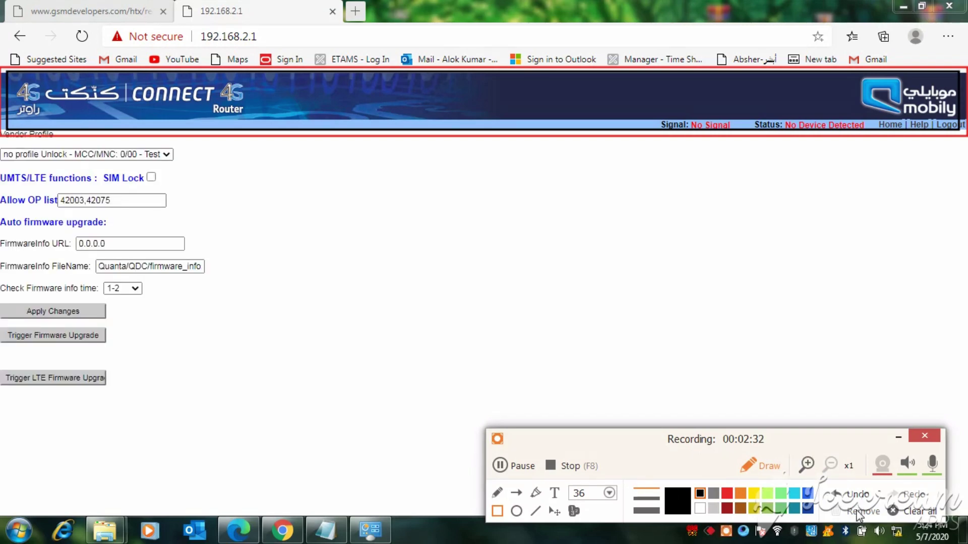
pyautogui.click(911, 517)
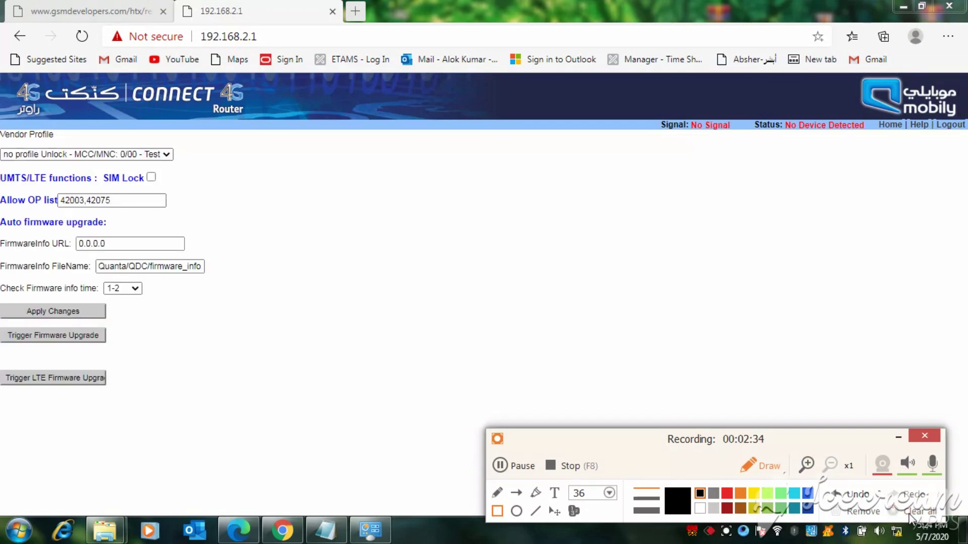
pyautogui.click(863, 499)
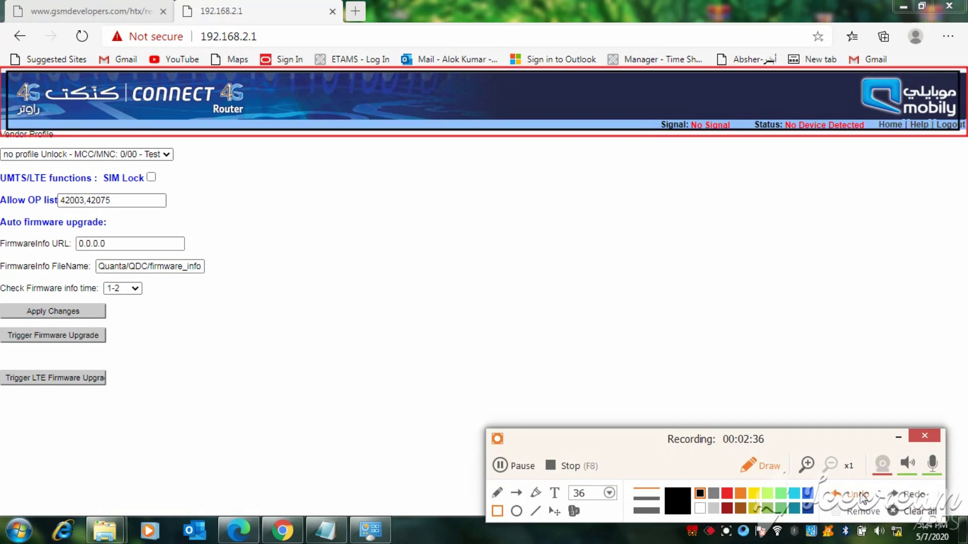
pyautogui.click(863, 500)
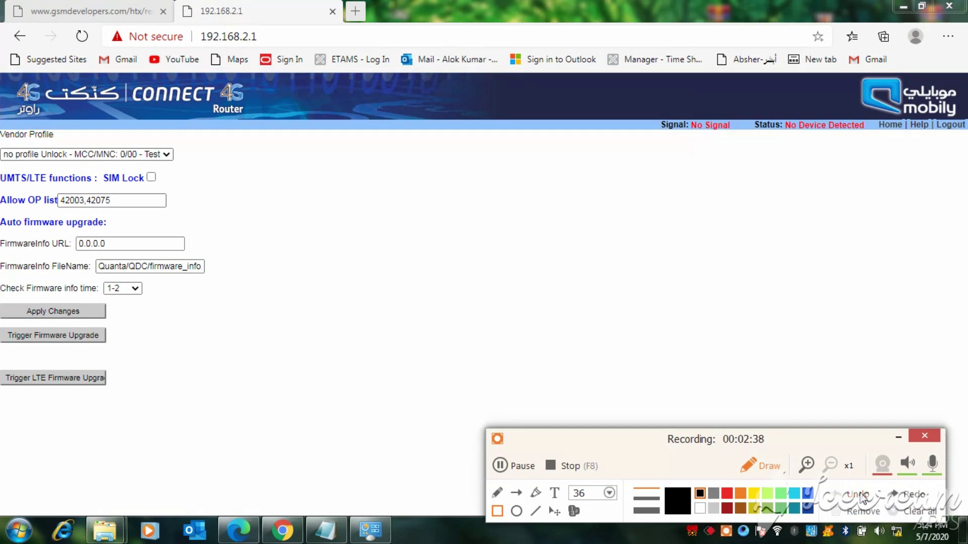
pyautogui.click(902, 497)
pyautogui.click(899, 437)
# - Reload the router admin page to check the header and status page after the vendor profile change
pyautogui.click(86, 154)
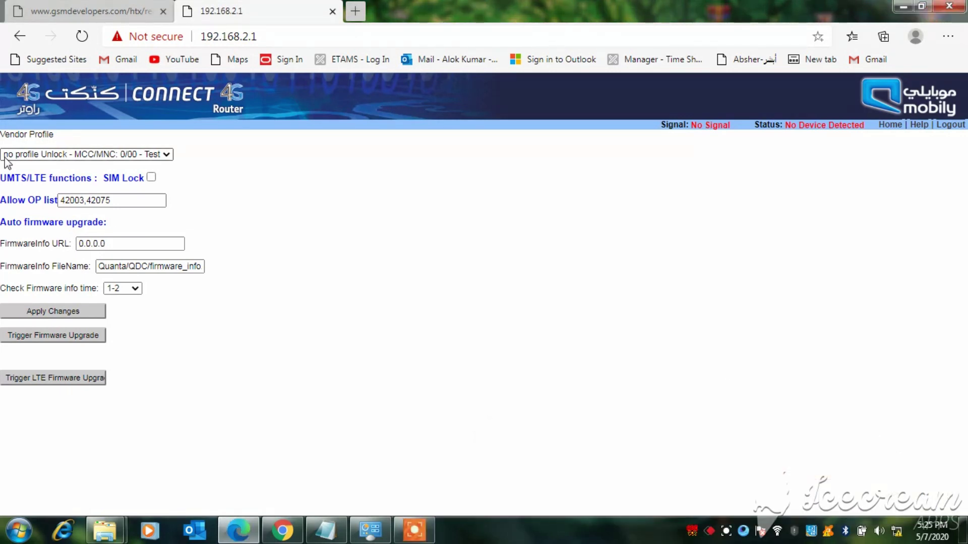
pyautogui.click(40, 164)
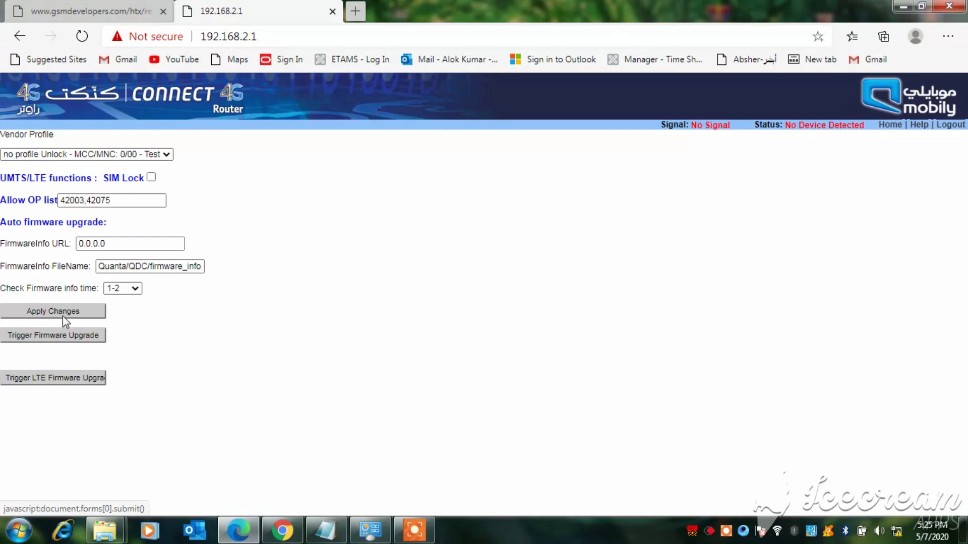
pyautogui.click(82, 36)
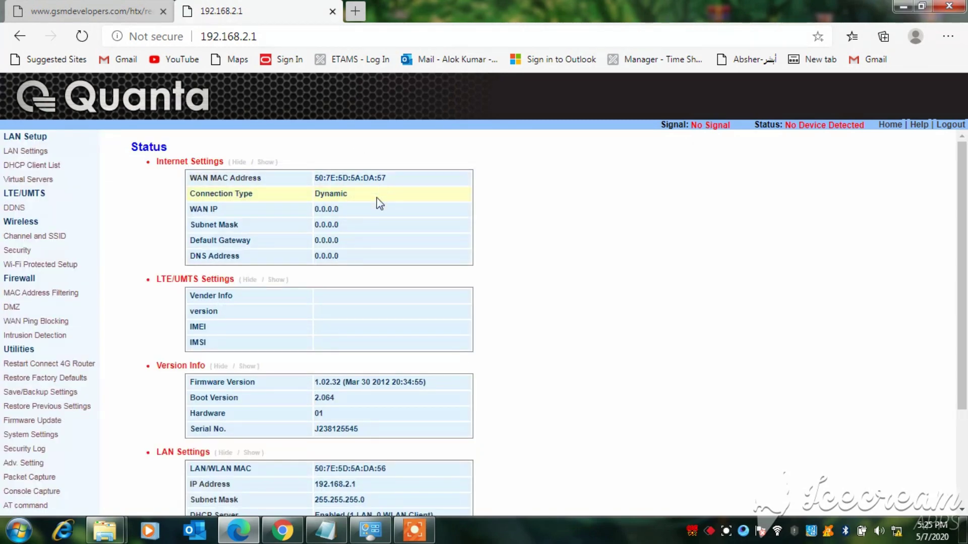
pyautogui.click(725, 532)
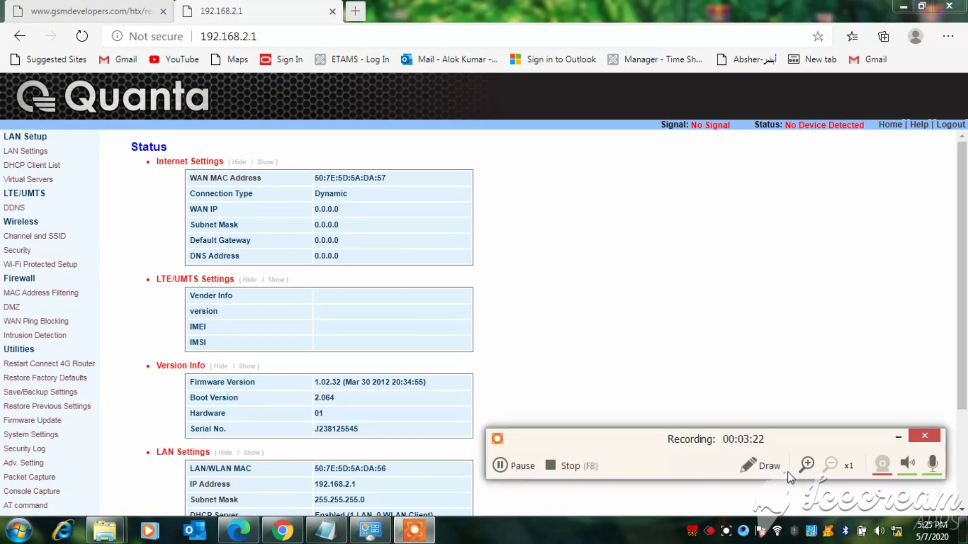
pyautogui.click(762, 469)
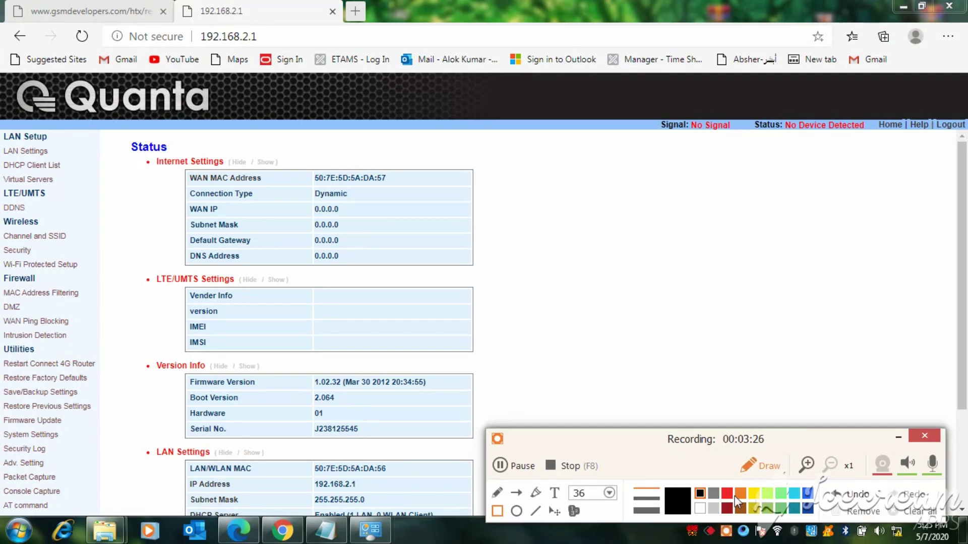
pyautogui.click(767, 493)
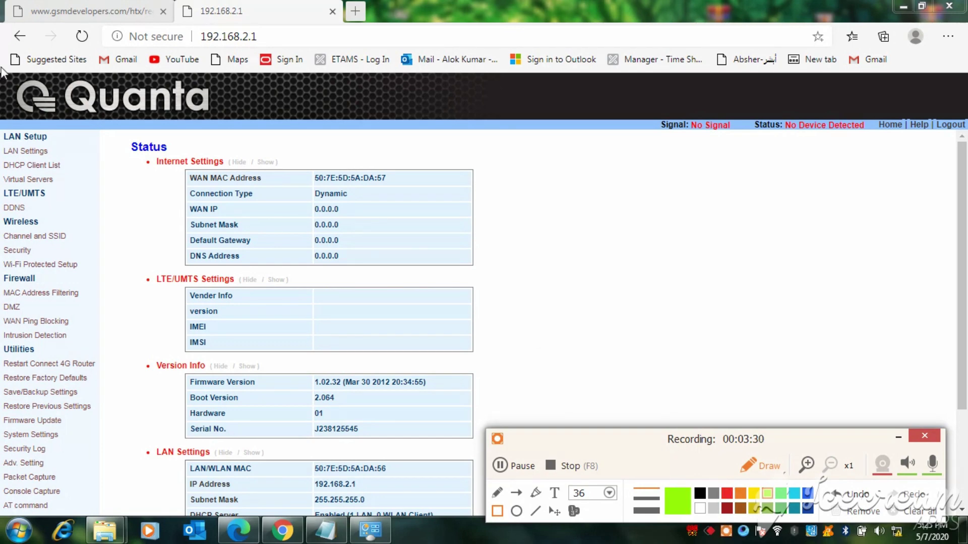
pyautogui.moveTo(1, 67)
pyautogui.mouseDown()
pyautogui.moveTo(870, 166)
pyautogui.moveTo(966, 139)
pyautogui.moveTo(966, 127)
pyautogui.mouseUp()
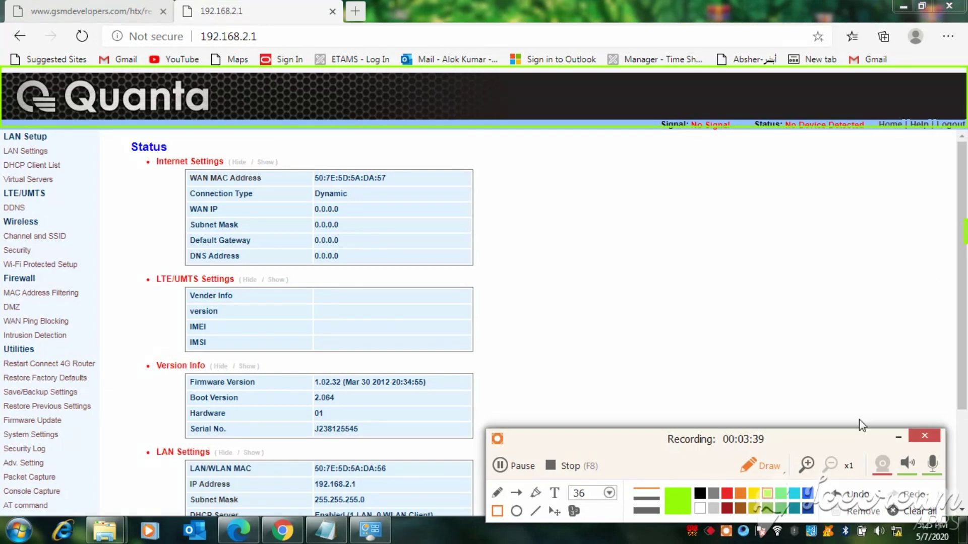
pyautogui.click(923, 512)
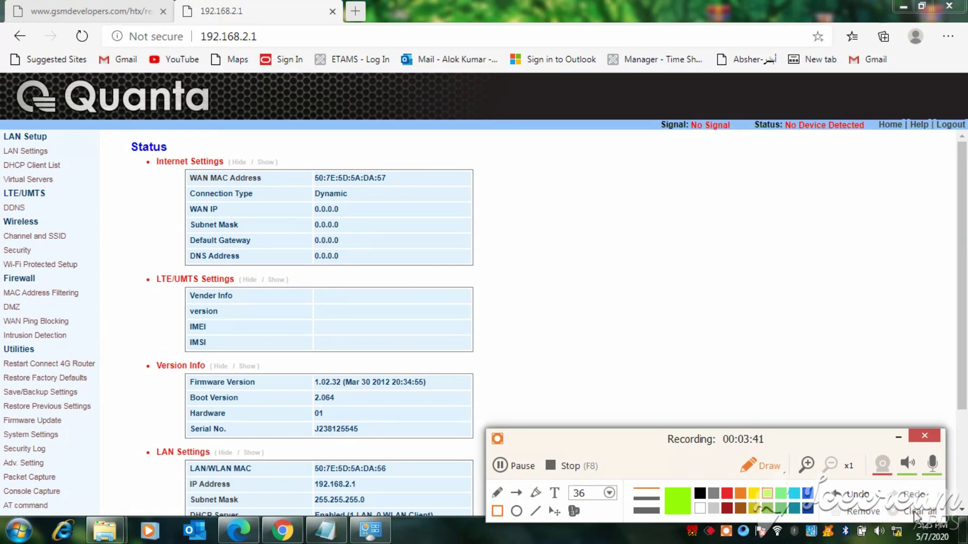
pyautogui.click(897, 438)
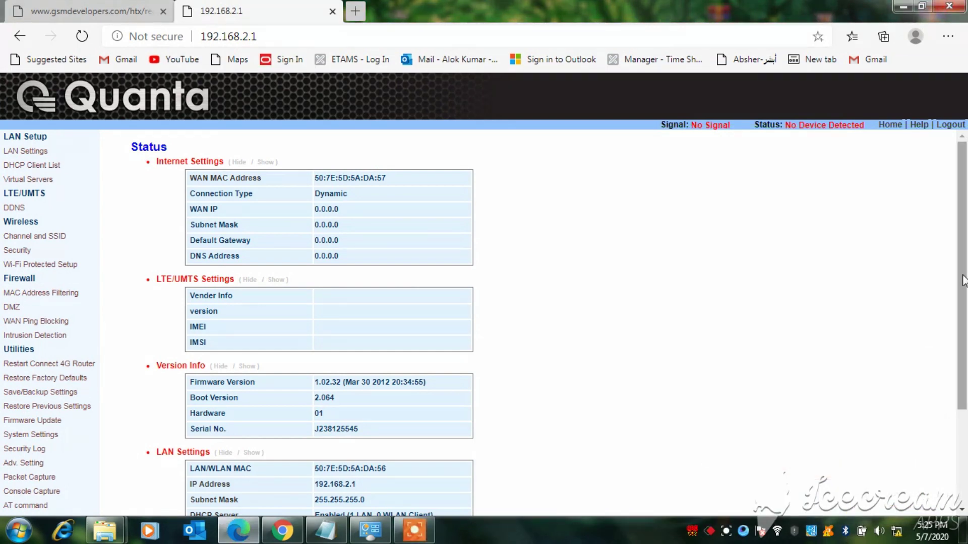
# - Choose "3 )mr7015al-zz_r0b_FW_1.02.33(20120618).bin" as the router's firmware file and start the firmware update, accepting the upgrade confirmation
pyautogui.moveTo(963, 279); pyautogui.dragTo(960, 335)
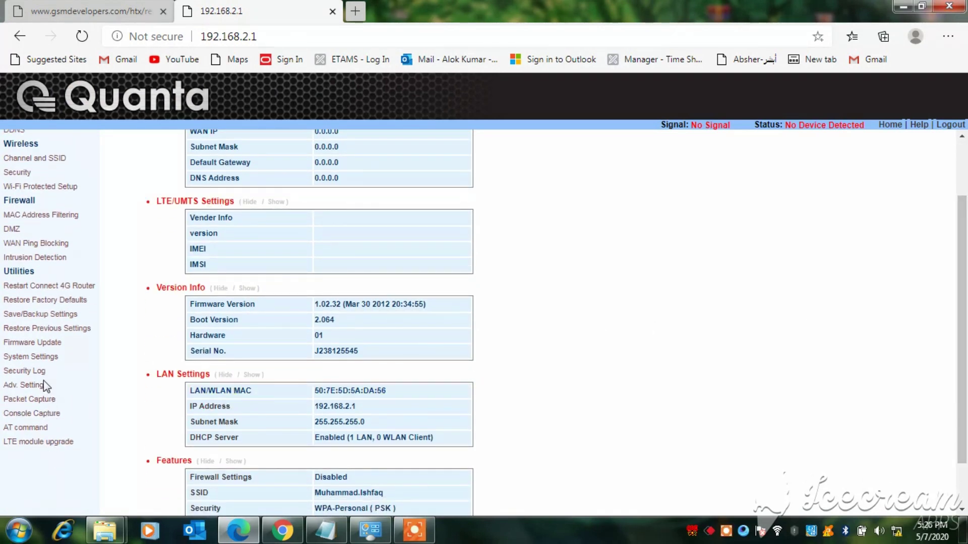
pyautogui.click(37, 347)
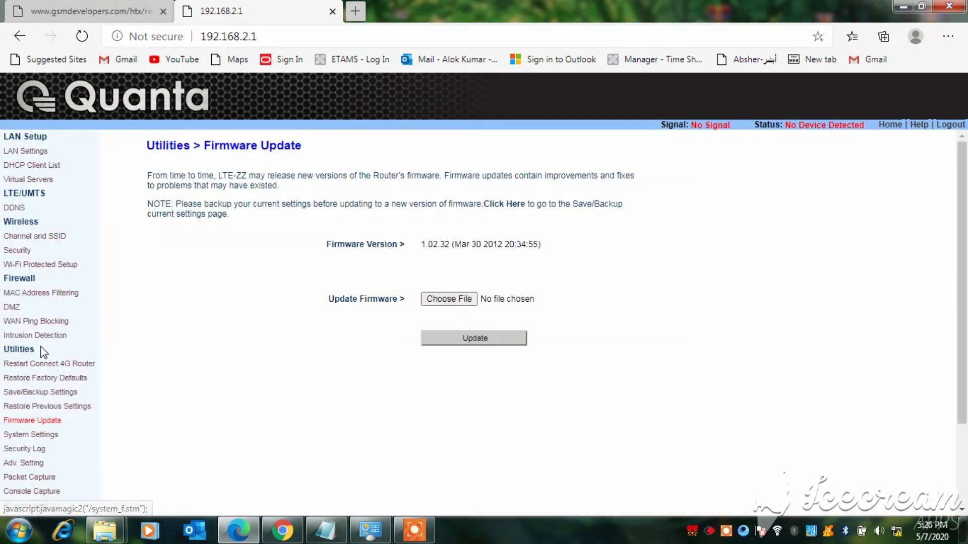
pyautogui.click(450, 301)
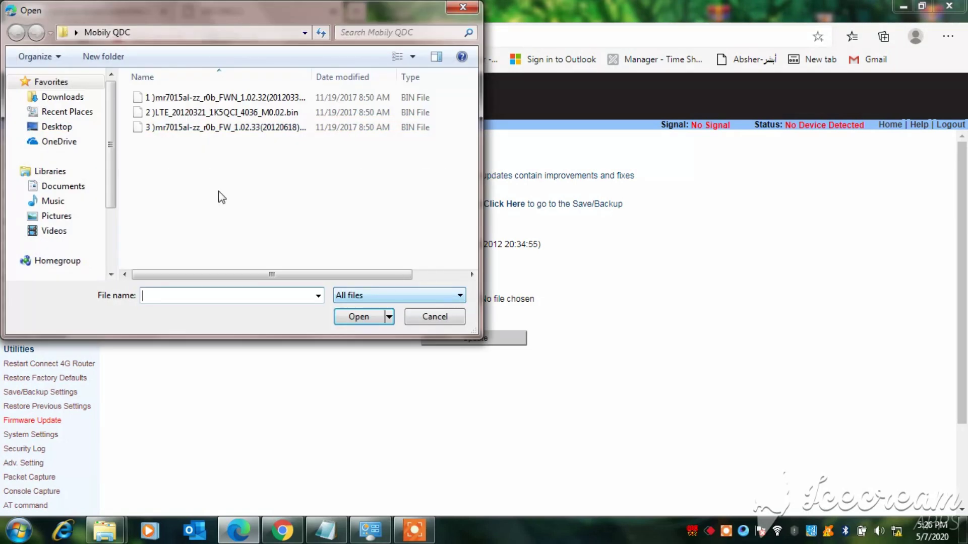
pyautogui.click(199, 127)
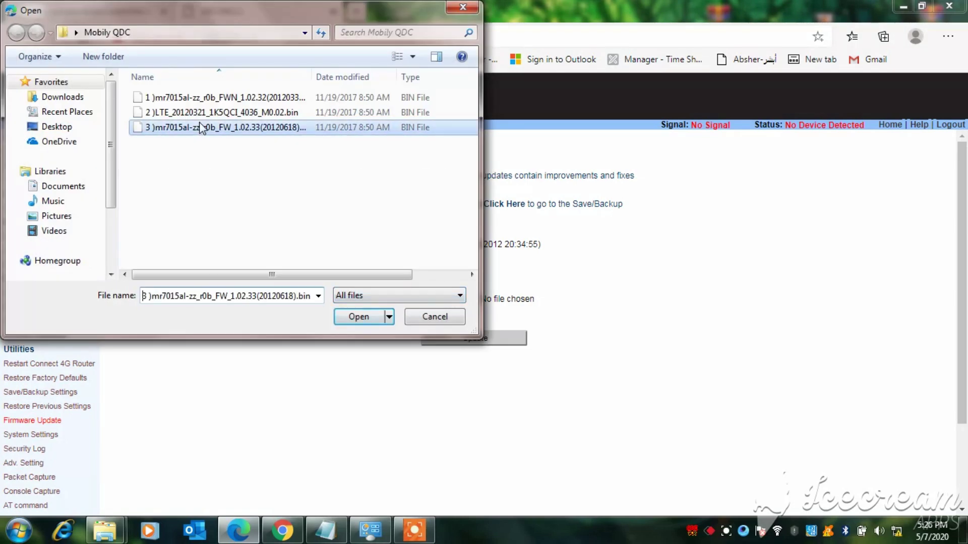
pyautogui.click(361, 319)
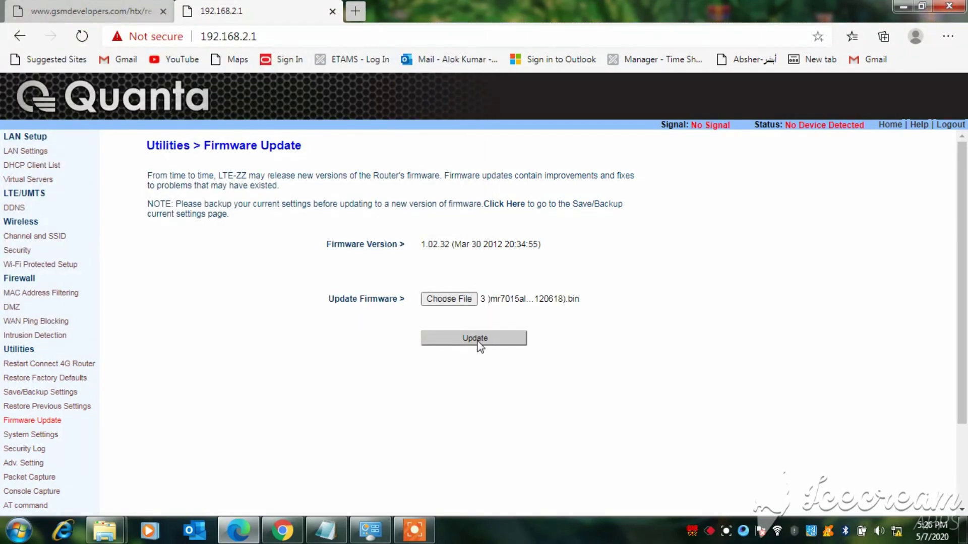
pyautogui.click(477, 340)
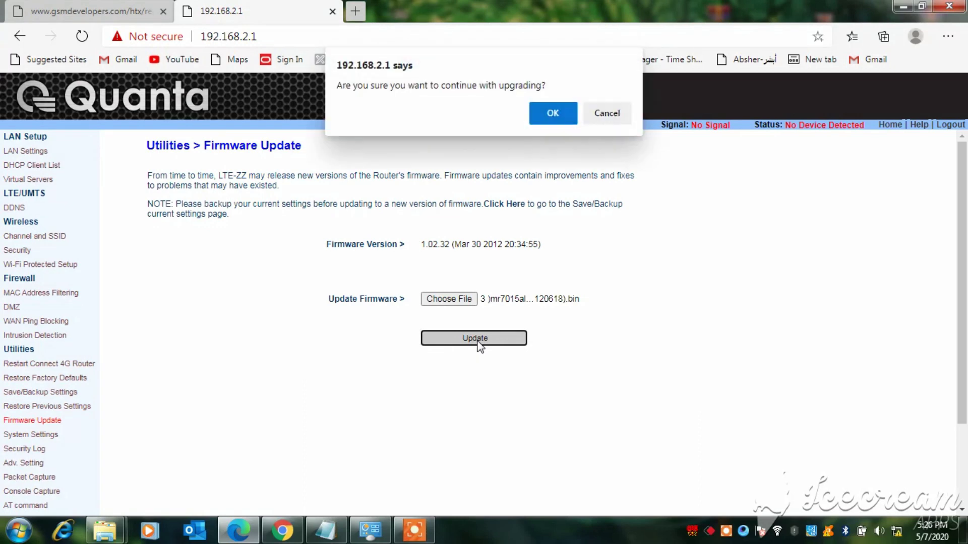
pyautogui.click(551, 112)
pyautogui.click(591, 154)
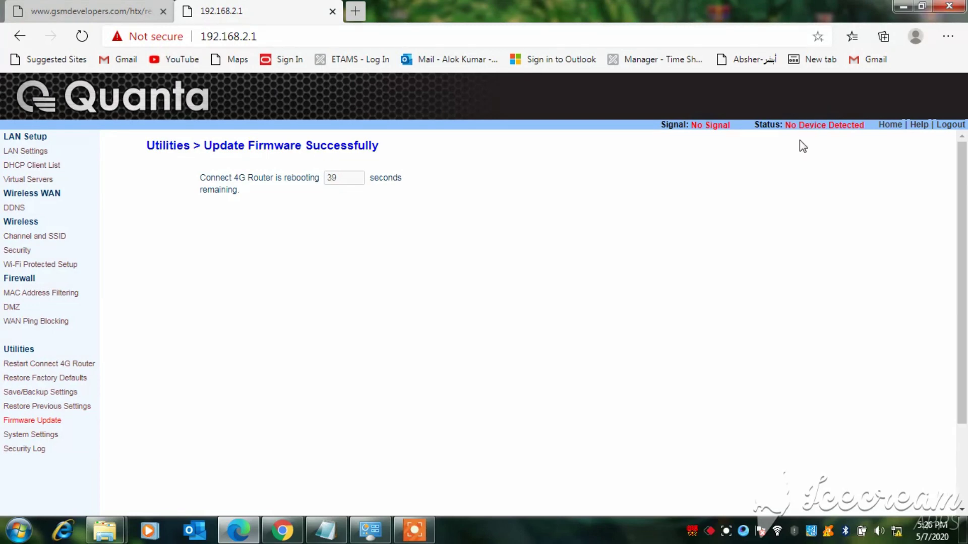
# - Mark the device status in the router page header with a green rectangle and ellipse in the screen recorder, and clear the annotations
pyautogui.click(412, 536)
pyautogui.click(763, 465)
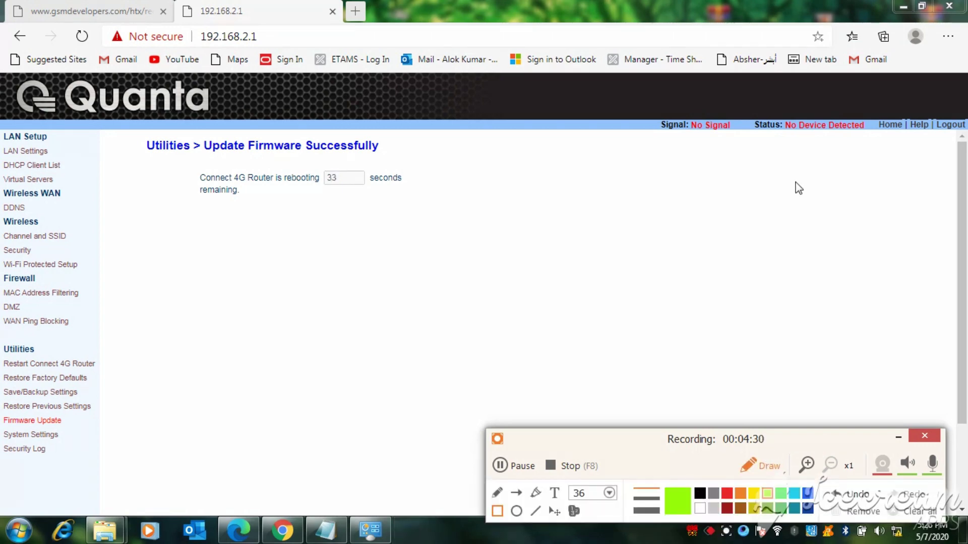
pyautogui.moveTo(781, 115)
pyautogui.mouseDown()
pyautogui.moveTo(875, 142)
pyautogui.moveTo(869, 135)
pyautogui.mouseUp()
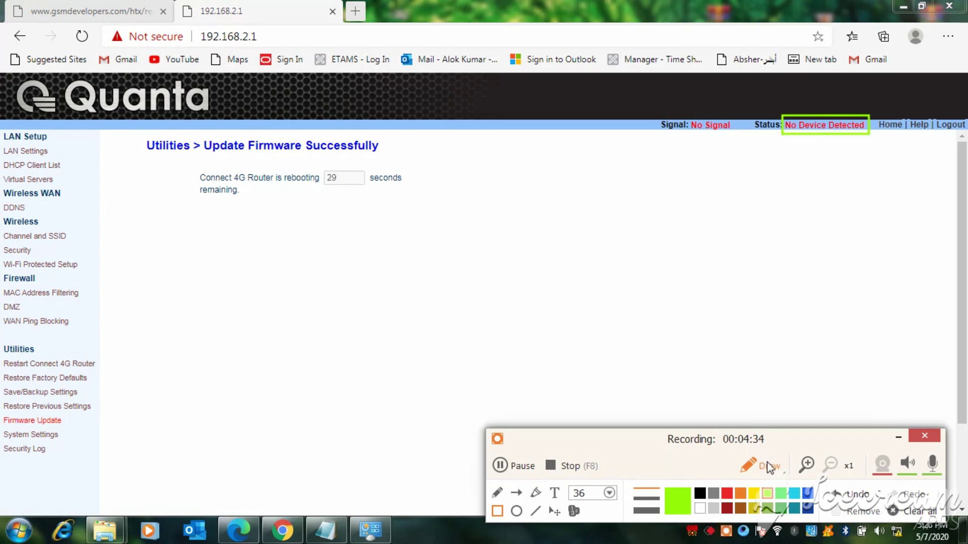
pyautogui.click(518, 516)
pyautogui.click(806, 461)
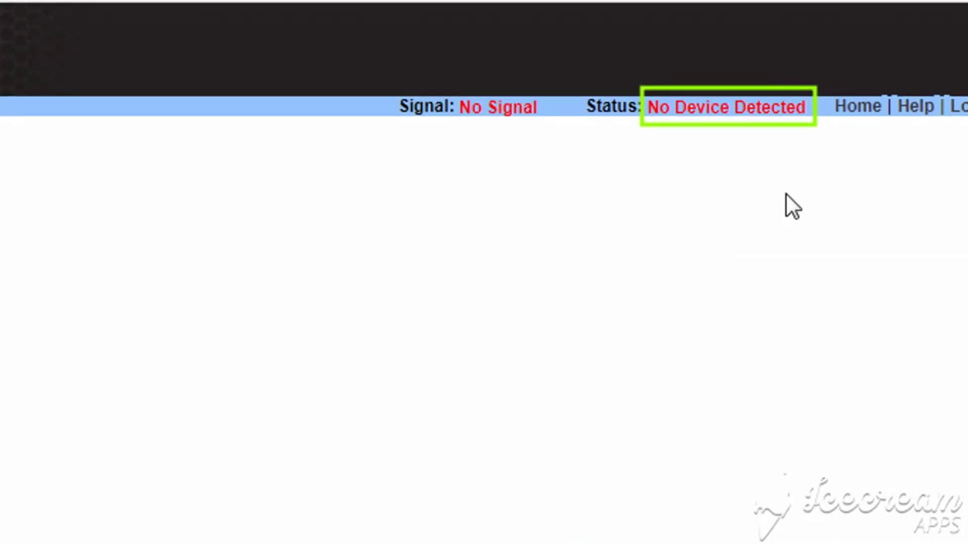
pyautogui.moveTo(785, 195); pyautogui.dragTo(637, 316)
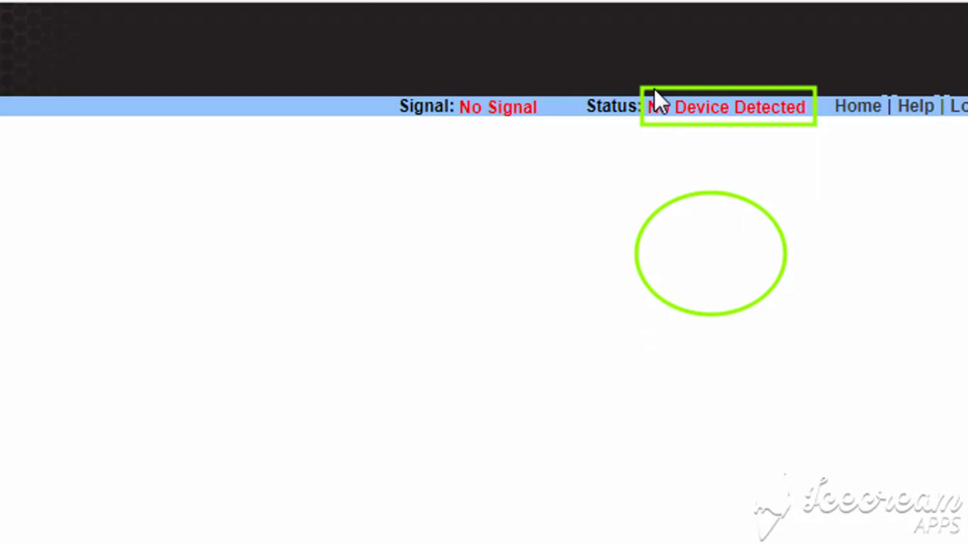
pyautogui.moveTo(638, 80); pyautogui.dragTo(820, 167)
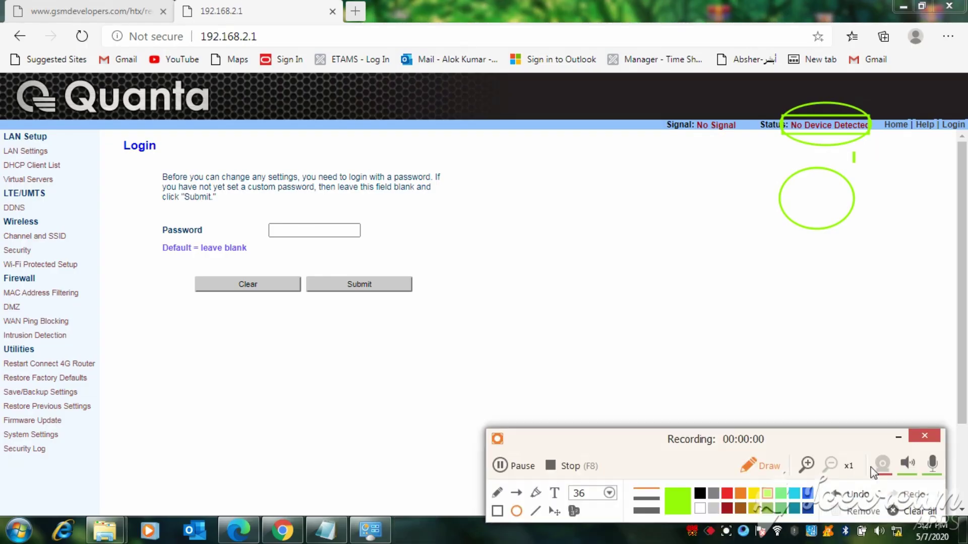
pyautogui.click(918, 514)
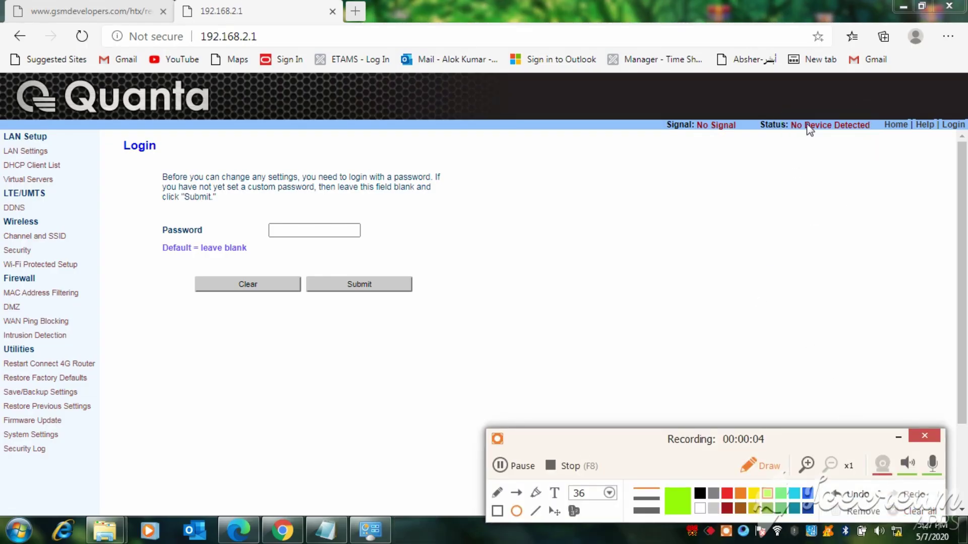
pyautogui.click(898, 437)
# - Log in to the router with the password left blank and check the service provider on the LTE/UMTS Wireless WAN page
pyautogui.click(381, 284)
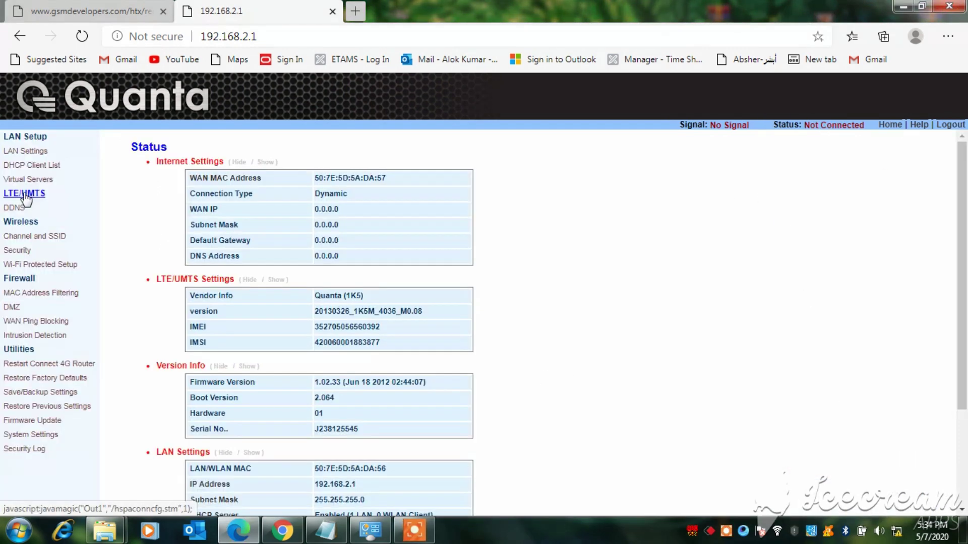
pyautogui.click(25, 196)
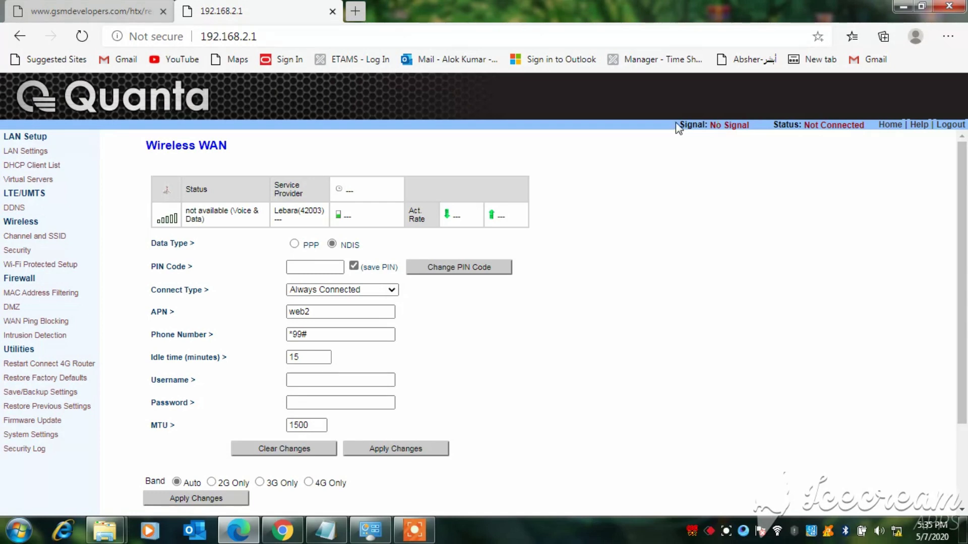
pyautogui.doubleClick(313, 211)
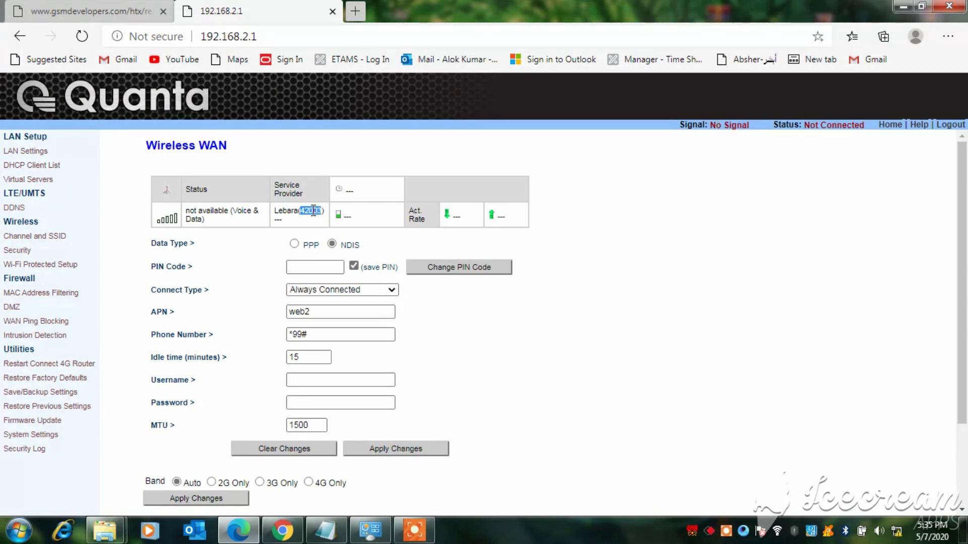
pyautogui.click(693, 188)
# - Outline the service provider value in the Wireless WAN status table with a rectangle from the screen recorder's drawing tools
pyautogui.click(416, 530)
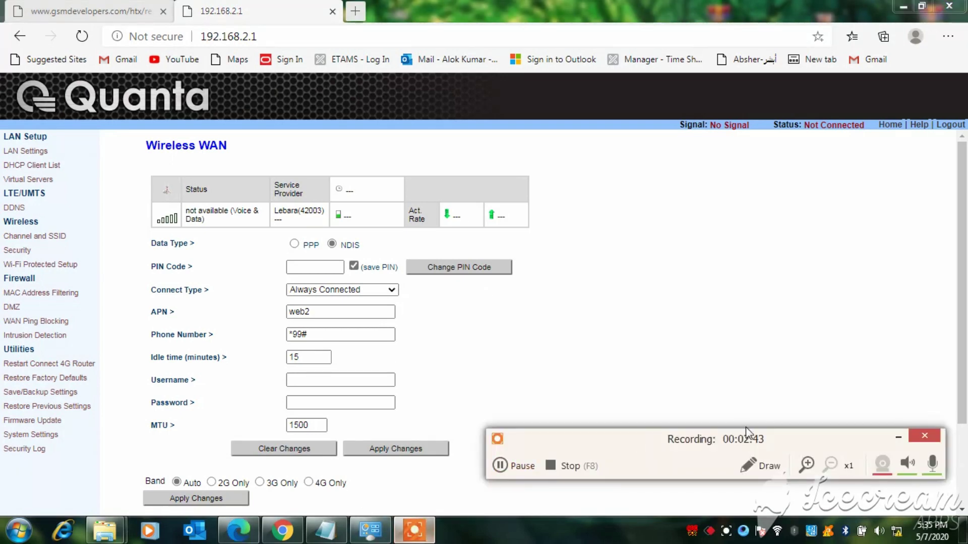
pyautogui.click(738, 469)
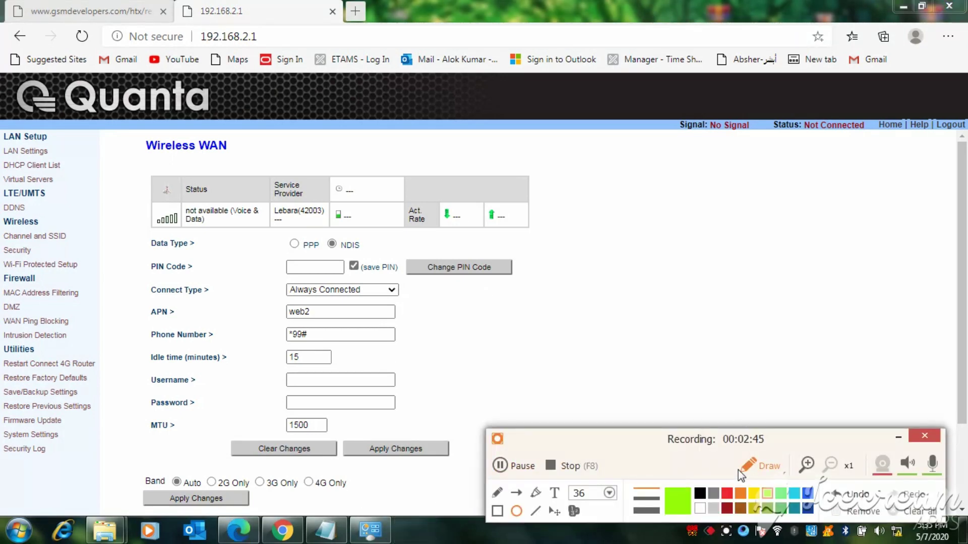
pyautogui.click(494, 511)
pyautogui.moveTo(272, 206); pyautogui.dragTo(335, 221)
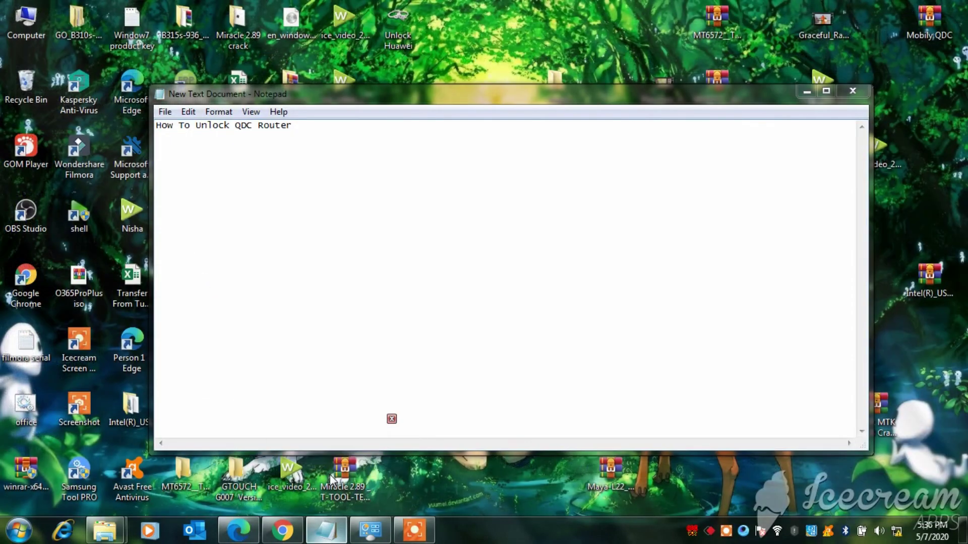
# - Add the line "Thanks For Watching" below "How To Unlock QDC Router" in the Notepad document, and stop the screen recording
pyautogui.click(388, 421)
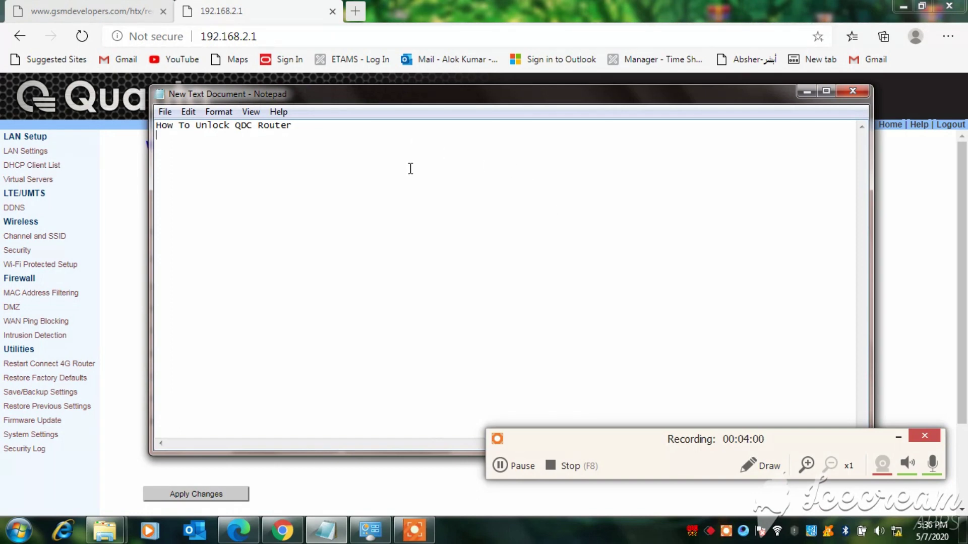
pyautogui.write('Thanks For wath')
pyautogui.press('BackSpace')
pyautogui.write('ch')
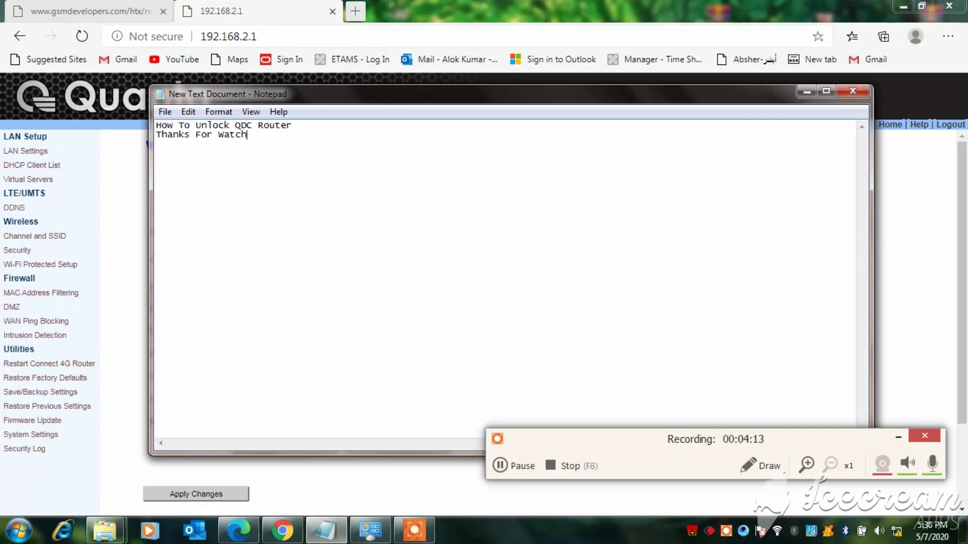
pyautogui.write('ing')
pyautogui.click(808, 91)
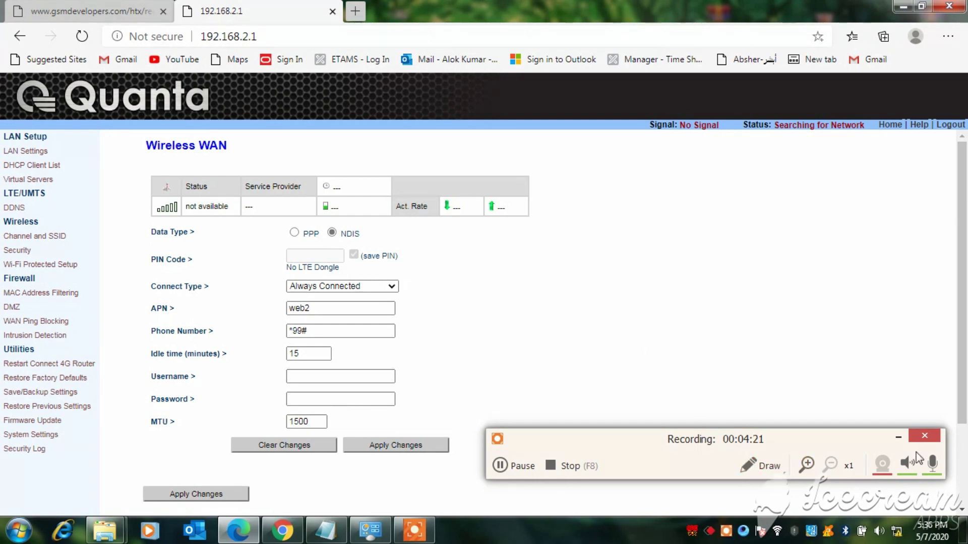
pyautogui.click(562, 467)
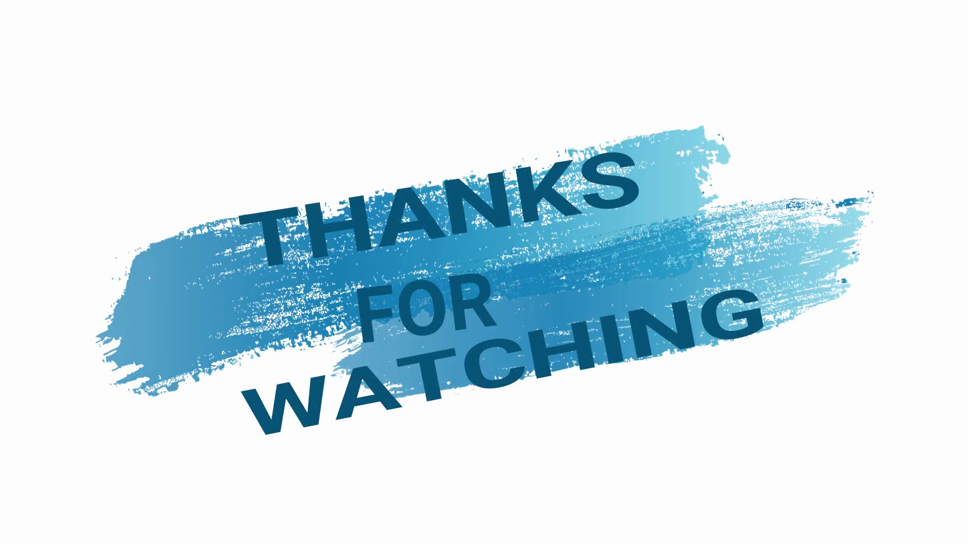